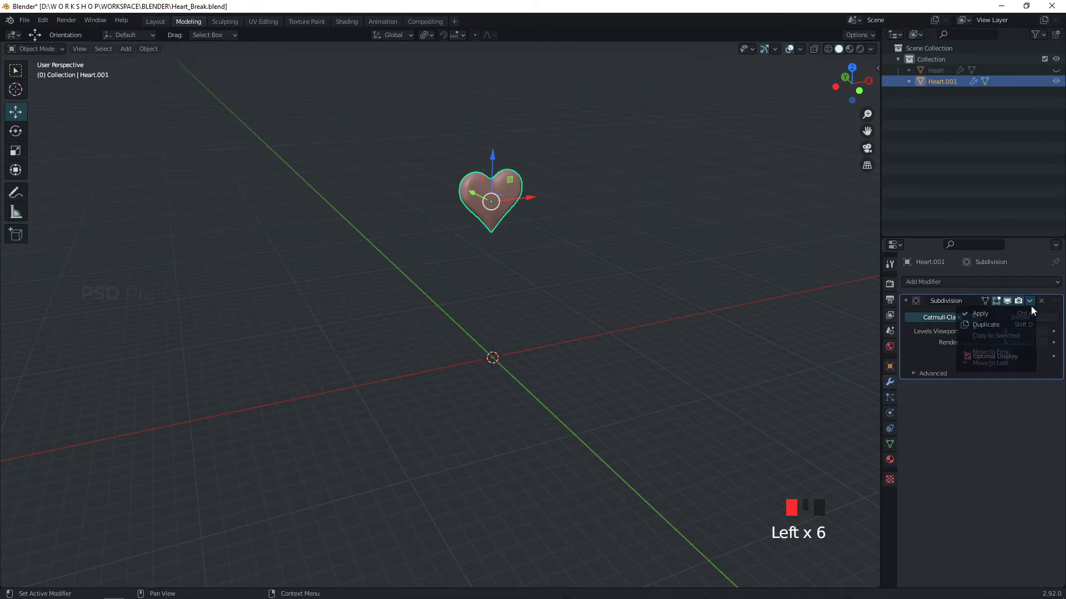
# - Apply the Subdivision modifier to the heart mesh
pyautogui.click(1022, 315)
pyautogui.click(649, 344)
pyautogui.scroll(-1, 583, 383)
pyautogui.keyDown('alt'); pyautogui.moveTo(582, 383); pyautogui.dragTo(580, 416, button='middle'); pyautogui.keyUp('alt')
pyautogui.scroll(1, 581, 416)
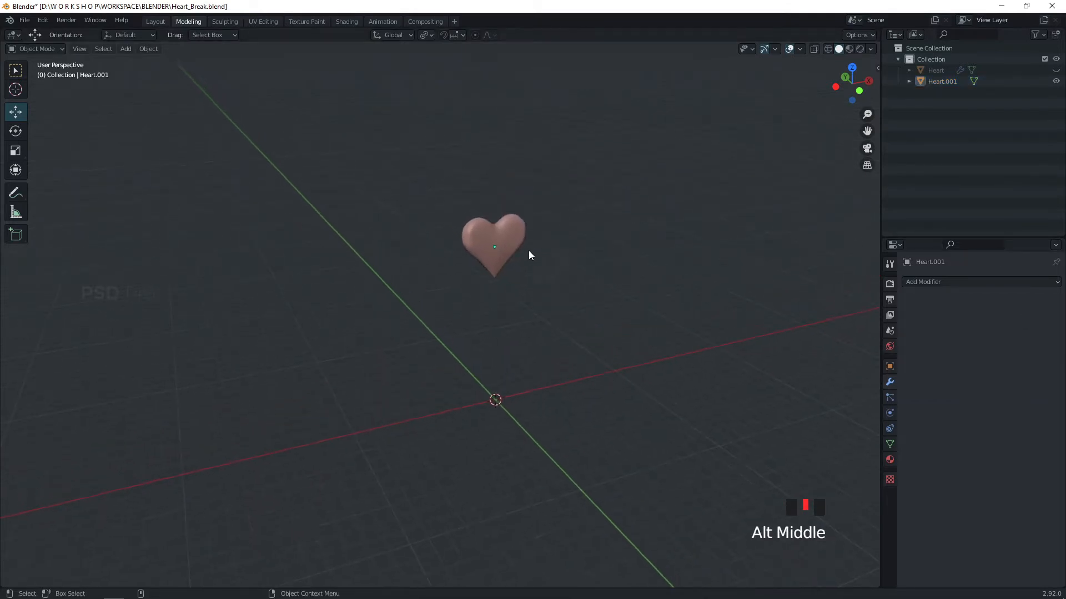
pyautogui.click(502, 249)
pyautogui.moveTo(492, 246); pyautogui.dragTo(498, 239)
pyautogui.click(509, 248)
pyautogui.click(757, 364)
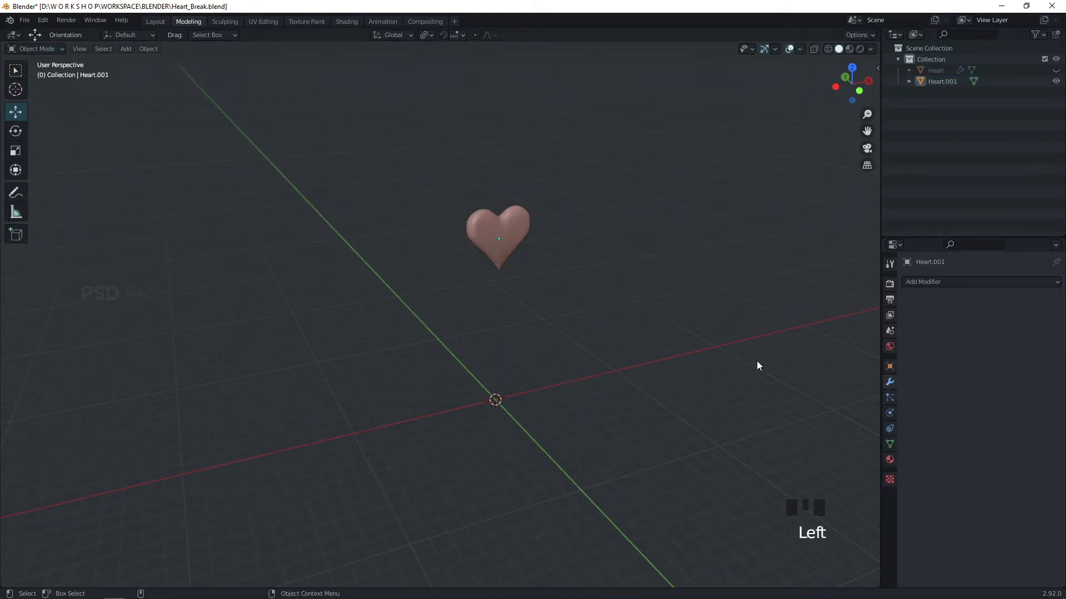
pyautogui.keyDown('alt'); pyautogui.moveTo(757, 363); pyautogui.dragTo(627, 383, button='middle'); pyautogui.keyUp('alt')
# - Search the add-on preferences for "cell" and make sure the Object: Cell Fracture add-on is enabled
pyautogui.click(491, 246)
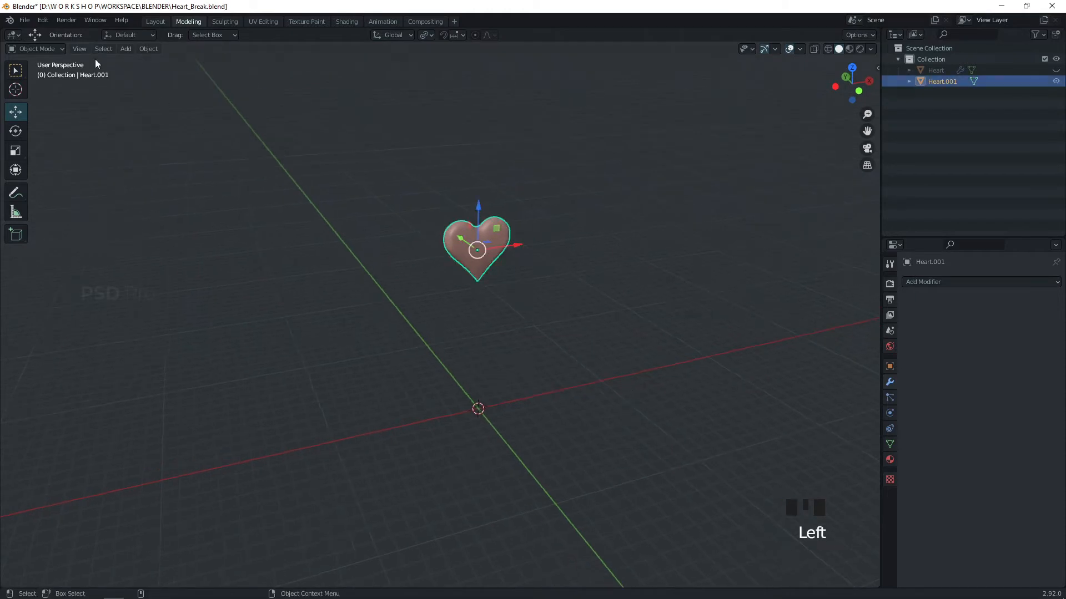
pyautogui.click(43, 20)
pyautogui.click(55, 181)
pyautogui.click(304, 78)
pyautogui.write('cell')
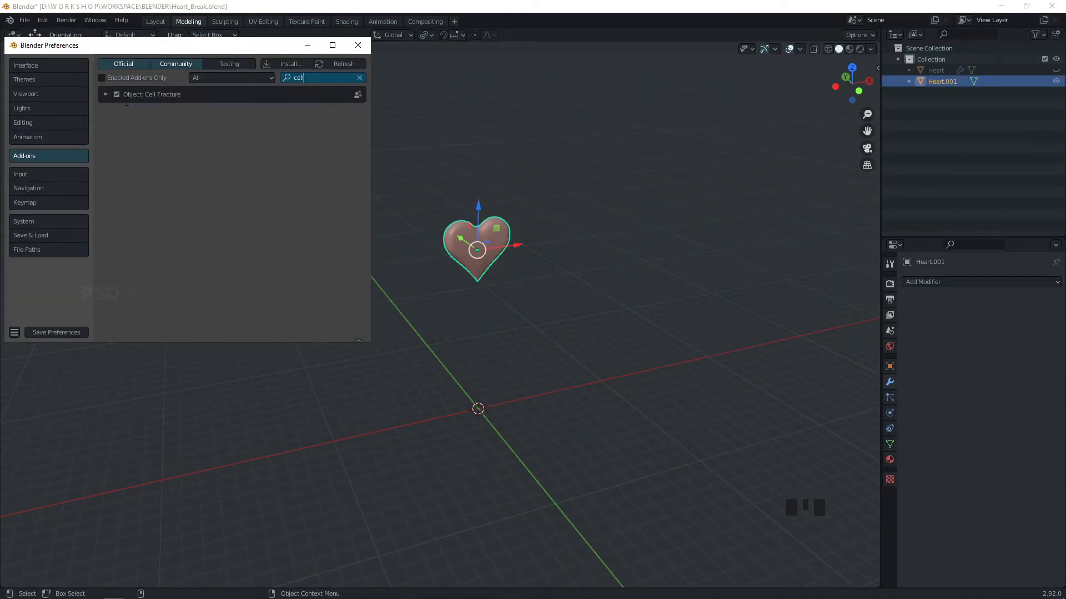
pyautogui.press('Return')
pyautogui.click(116, 94)
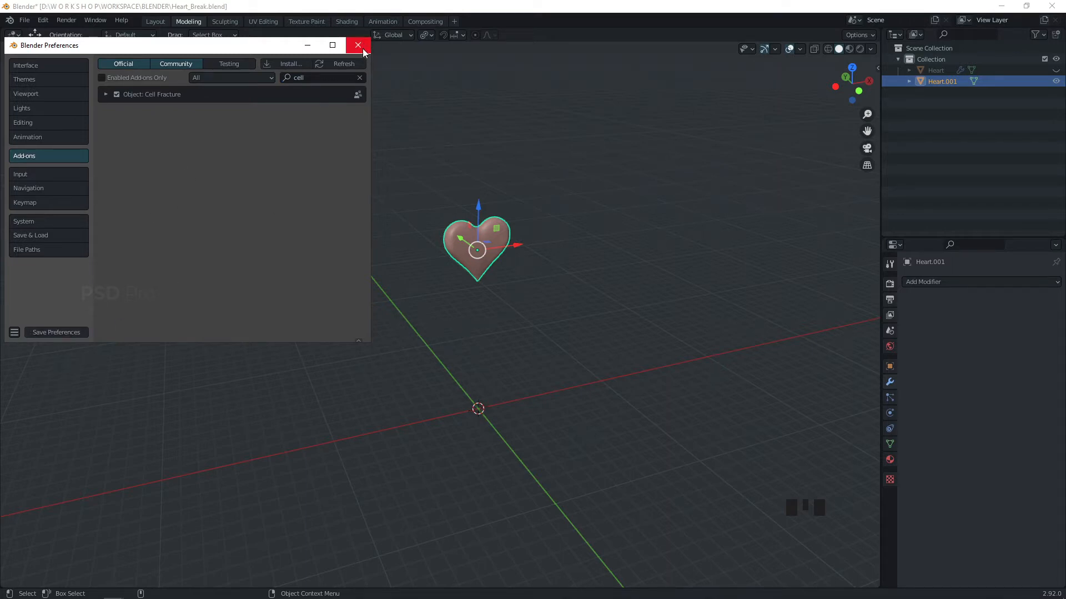
pyautogui.click(358, 45)
# - Fracture the heart into pieces with Cell Fracture, keeping the default settings
pyautogui.click(539, 259)
pyautogui.keyDown('alt'); pyautogui.moveTo(538, 259); pyautogui.dragTo(521, 278); pyautogui.keyUp('alt')
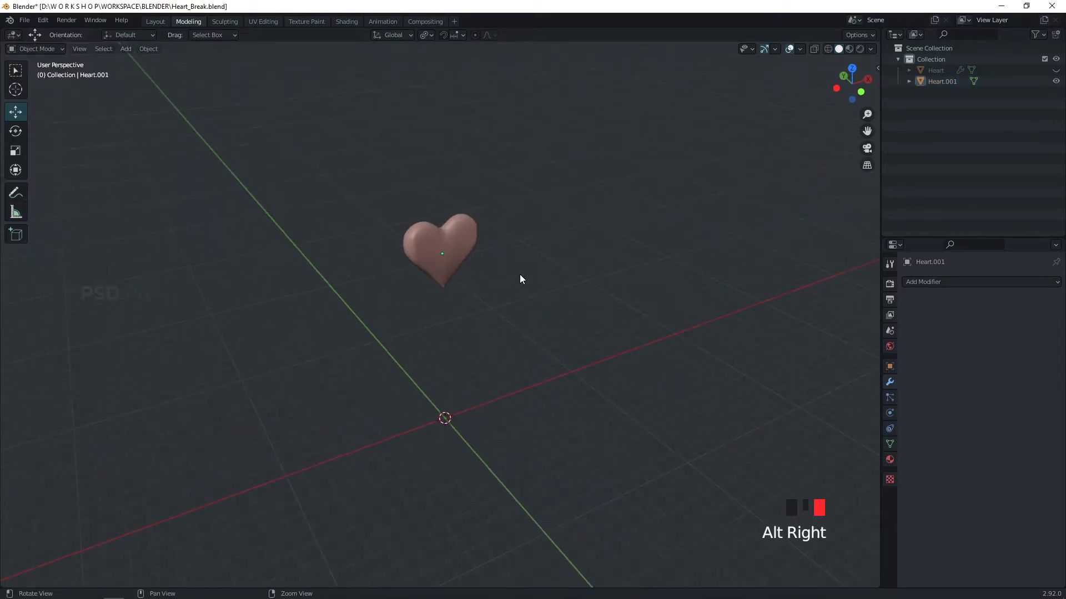
pyautogui.keyDown('alt'); pyautogui.middleClick(534, 274); pyautogui.keyUp('alt')
pyautogui.keyDown('alt'); pyautogui.middleClick(535, 278); pyautogui.keyUp('alt')
pyautogui.click(455, 206)
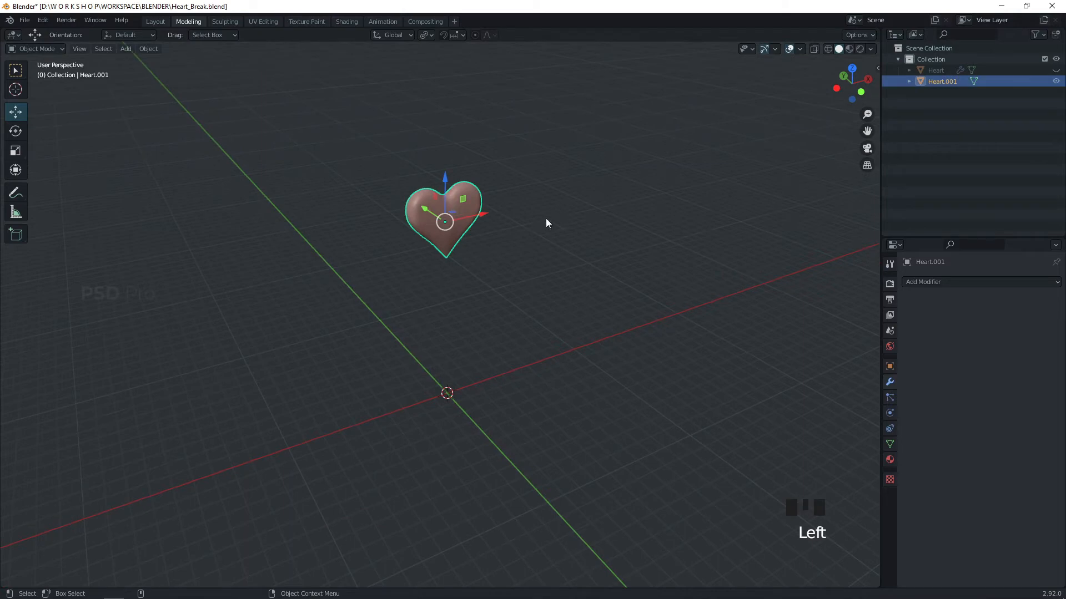
pyautogui.click(149, 49)
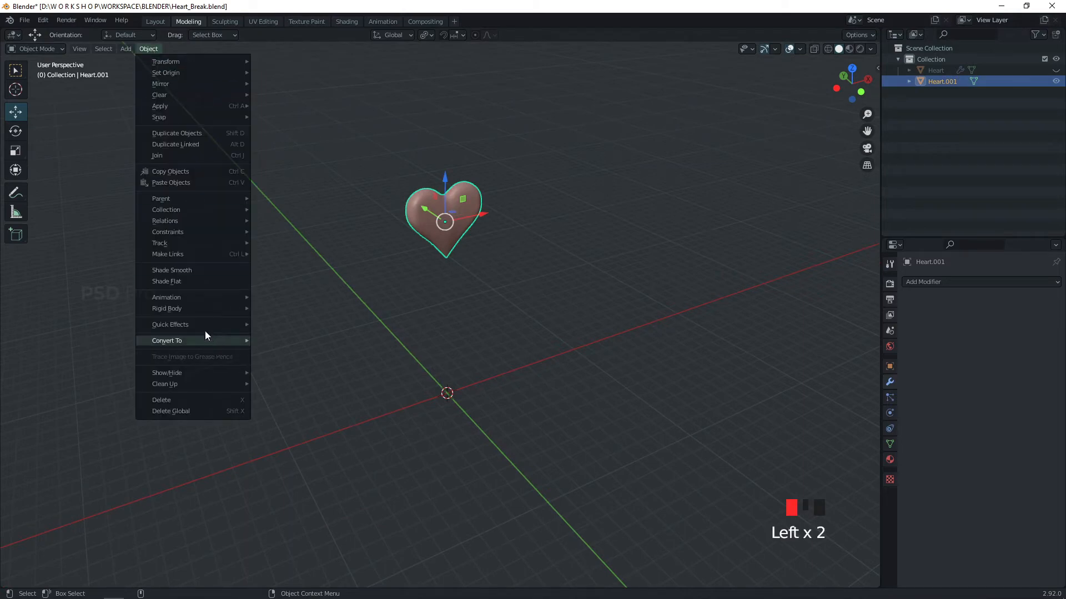
pyautogui.moveTo(198, 324)
pyautogui.click(305, 370)
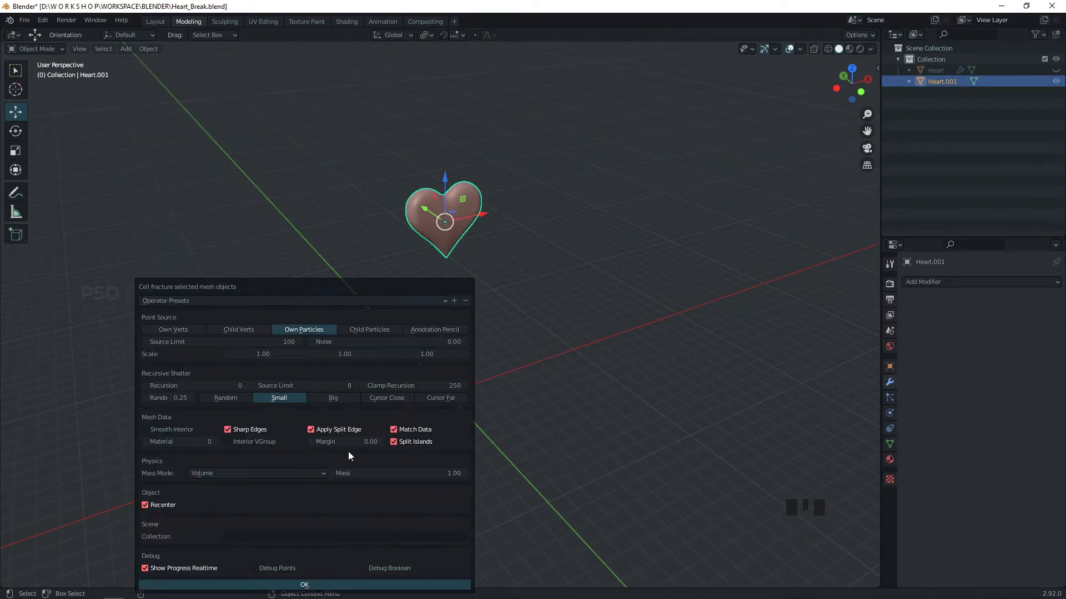
pyautogui.moveTo(343, 289); pyautogui.dragTo(667, 125)
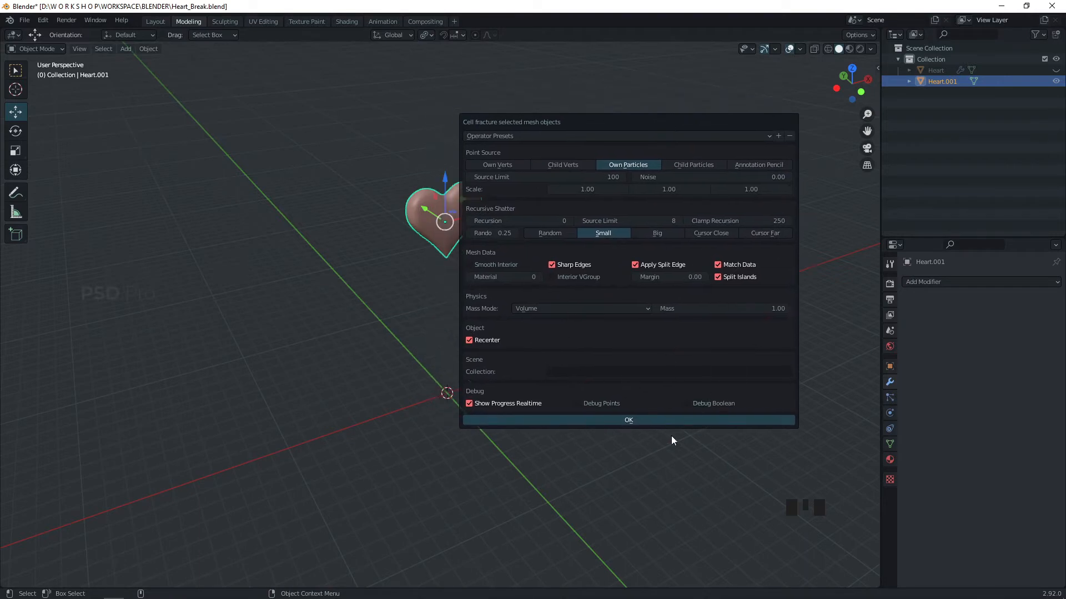
pyautogui.click(647, 422)
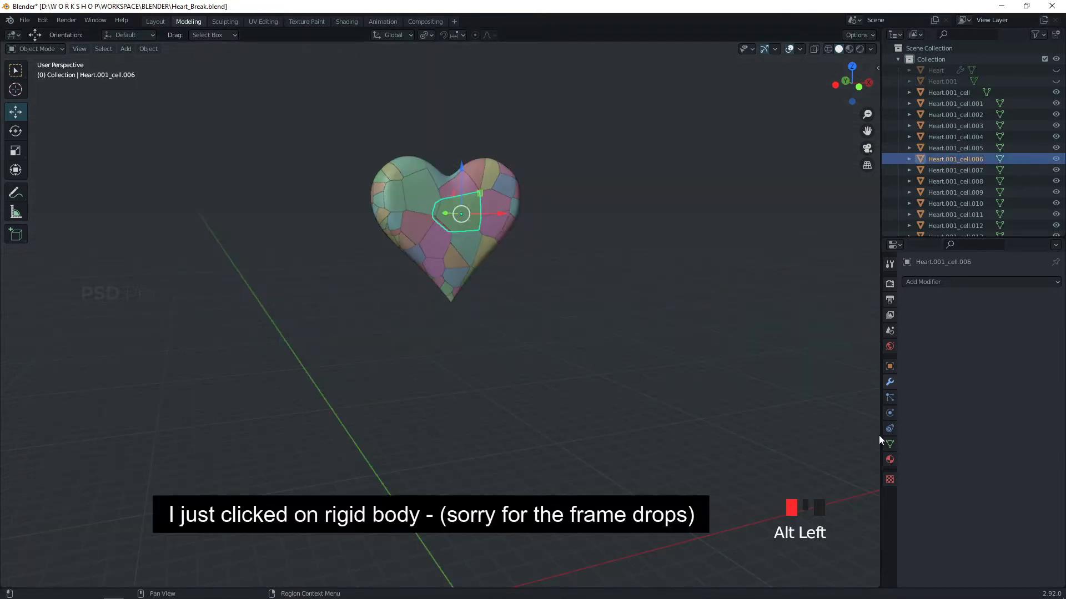
# - Give the large central cell of the heart an active rigid body with a mass of 30 kg
pyautogui.click(889, 413)
pyautogui.click(1021, 320)
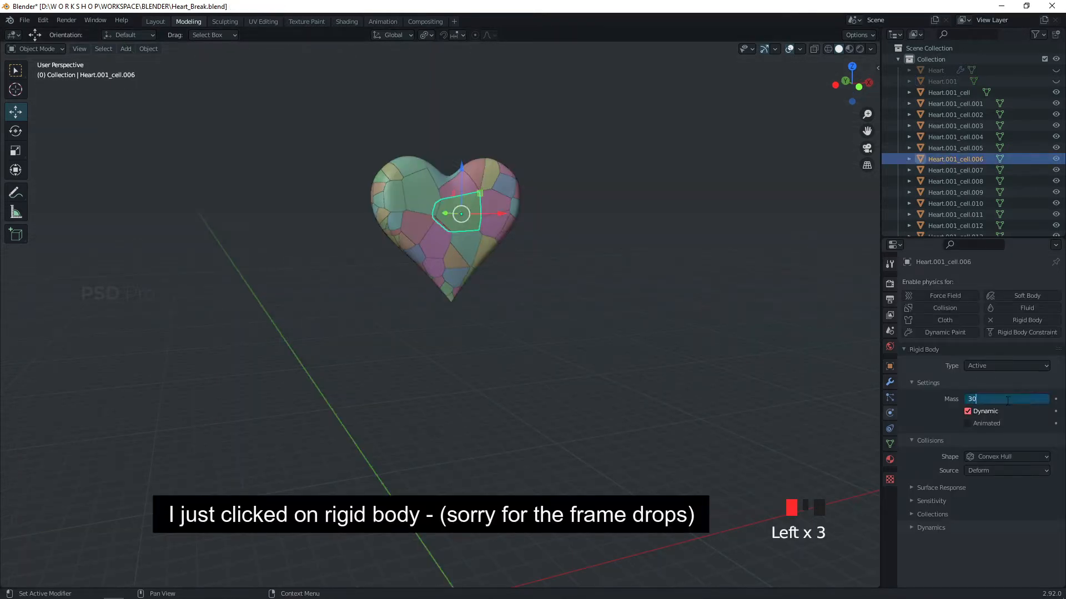
pyautogui.scroll(-3, 921, 458)
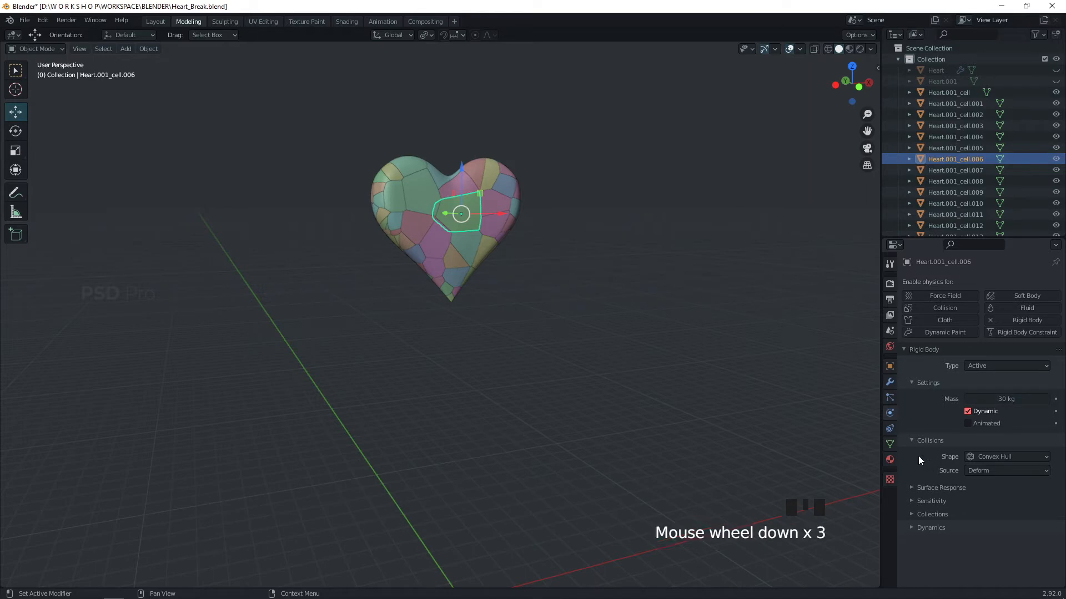
# - Set the cell's rigid body friction to 1.000, damping translation to 0.354 and damping rotation to 0.638
pyautogui.click(911, 488)
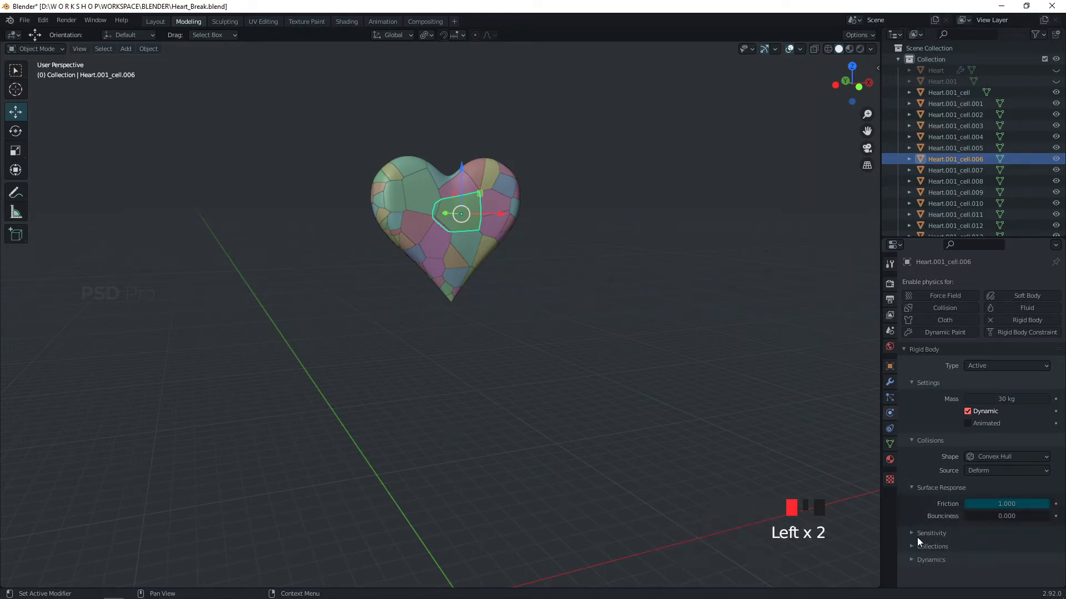
pyautogui.click(914, 559)
pyautogui.scroll(-4, 977, 535)
pyautogui.moveTo(983, 552); pyautogui.dragTo(994, 552)
pyautogui.moveTo(994, 565); pyautogui.dragTo(1015, 565)
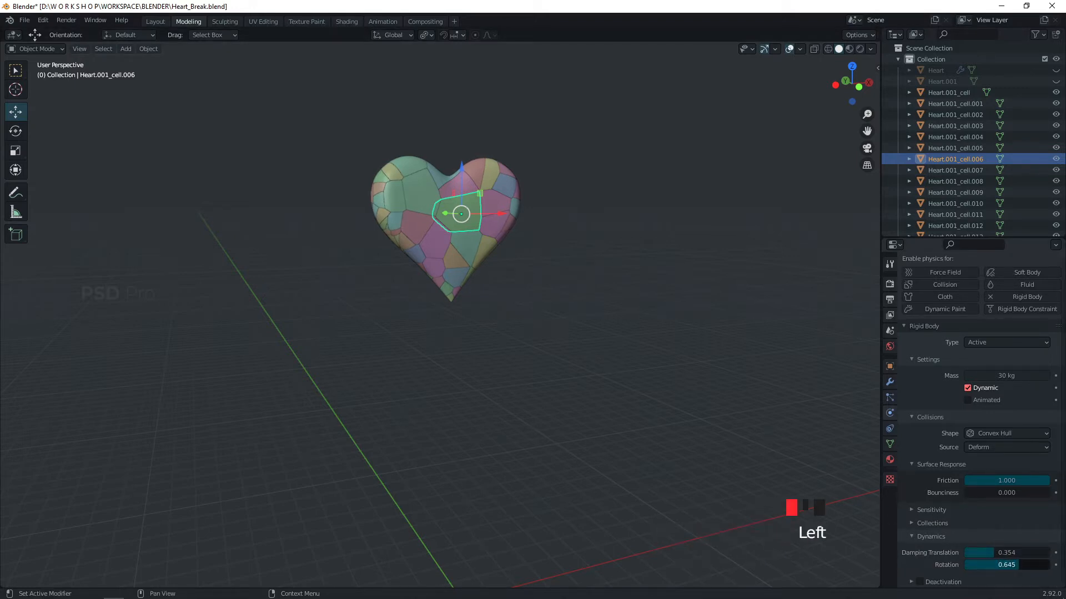
pyautogui.click(701, 414)
# - Copy the central cell's rigid body settings to all the other heart cells
pyautogui.keyDown('alt'); pyautogui.moveTo(569, 333); pyautogui.dragTo(573, 416, button='right'); pyautogui.keyUp('alt')
pyautogui.keyDown('alt'); pyautogui.moveTo(573, 416); pyautogui.dragTo(457, 269); pyautogui.keyUp('alt')
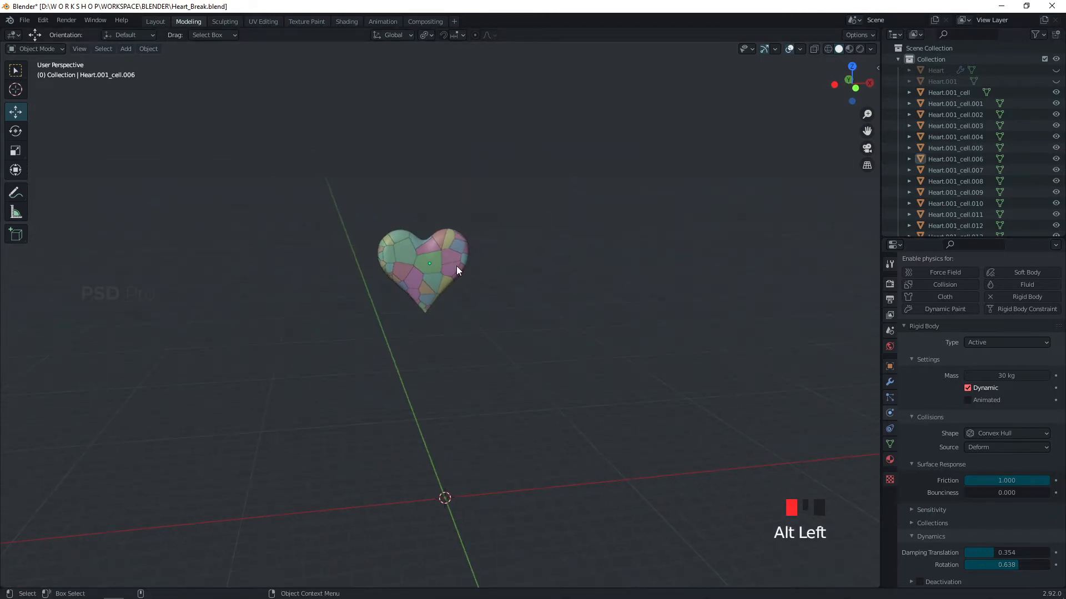
pyautogui.click(457, 268)
pyautogui.keyDown('alt'); pyautogui.moveTo(461, 304); pyautogui.dragTo(613, 358, button='middle'); pyautogui.keyUp('alt')
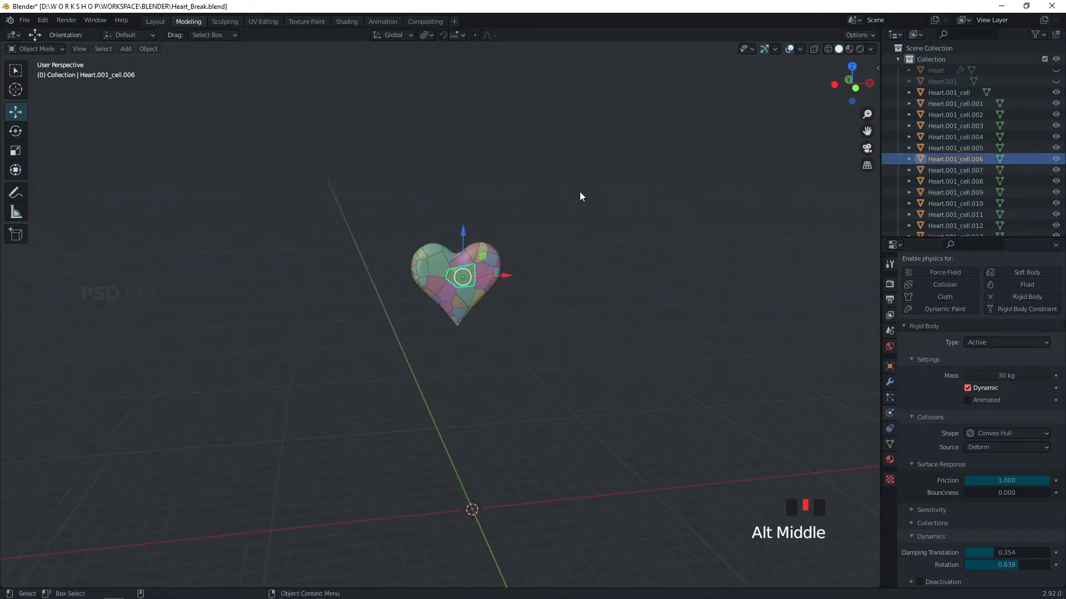
pyautogui.press('b')
pyautogui.moveTo(566, 171); pyautogui.dragTo(407, 347)
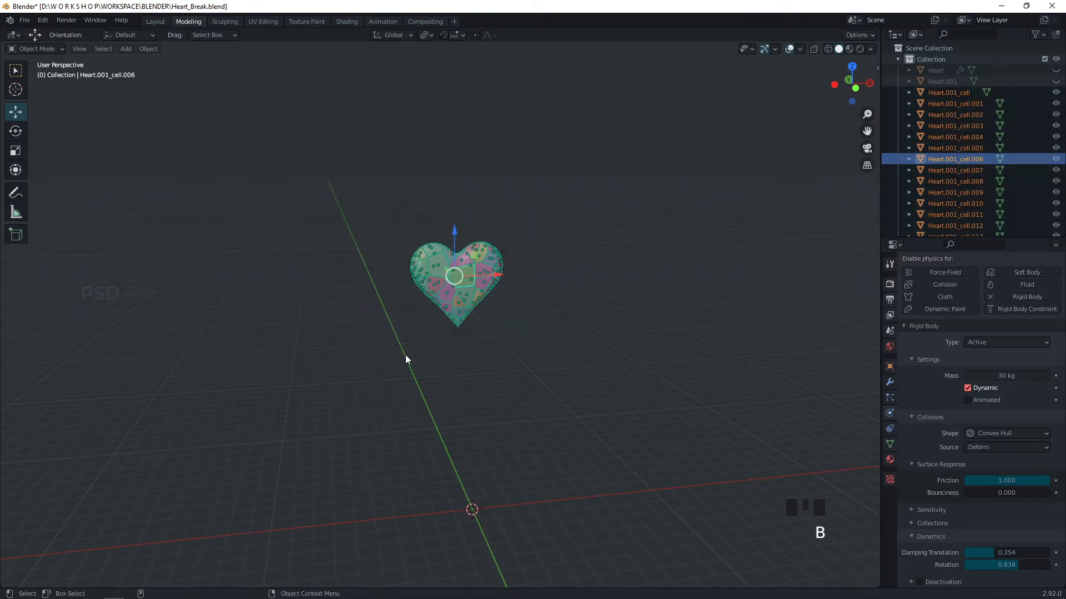
pyautogui.click(148, 49)
pyautogui.moveTo(205, 310)
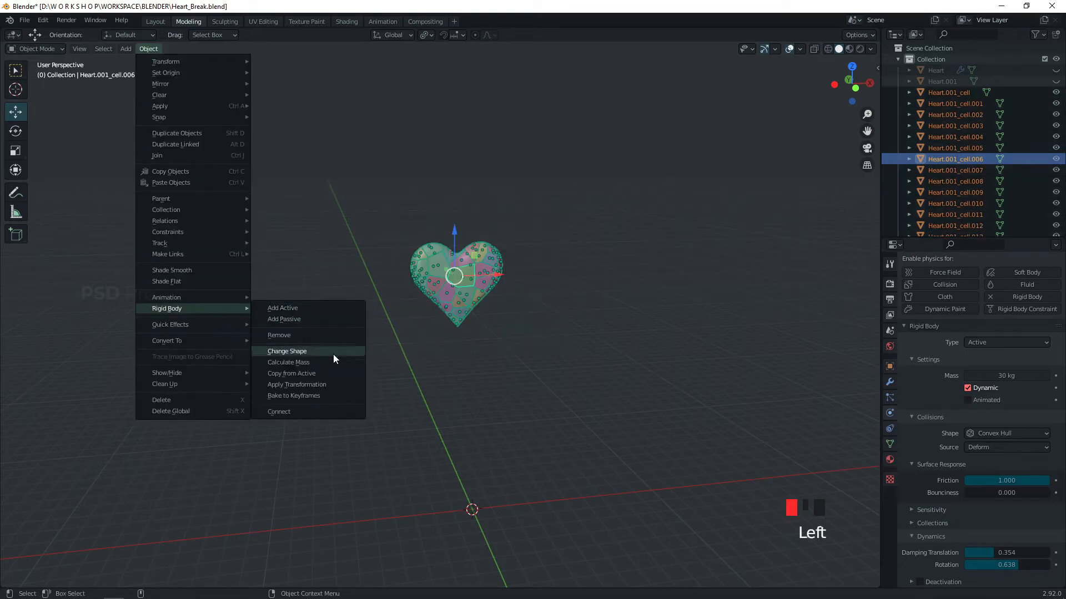
pyautogui.click(314, 373)
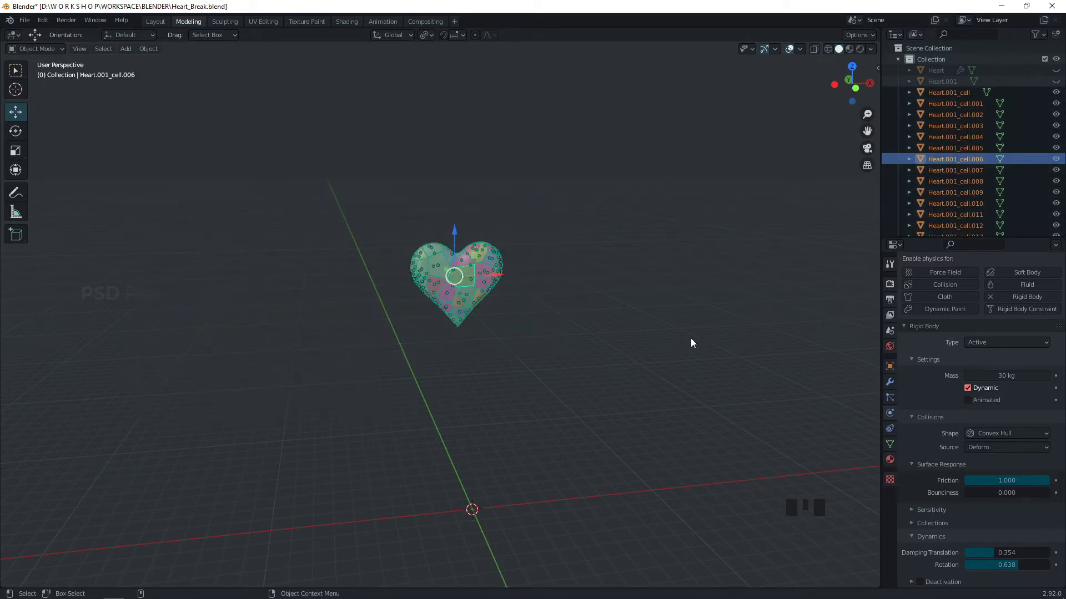
# - Check the rigid body settings on several individual heart cells
pyautogui.click(486, 278)
pyautogui.click(408, 262)
pyautogui.click(454, 278)
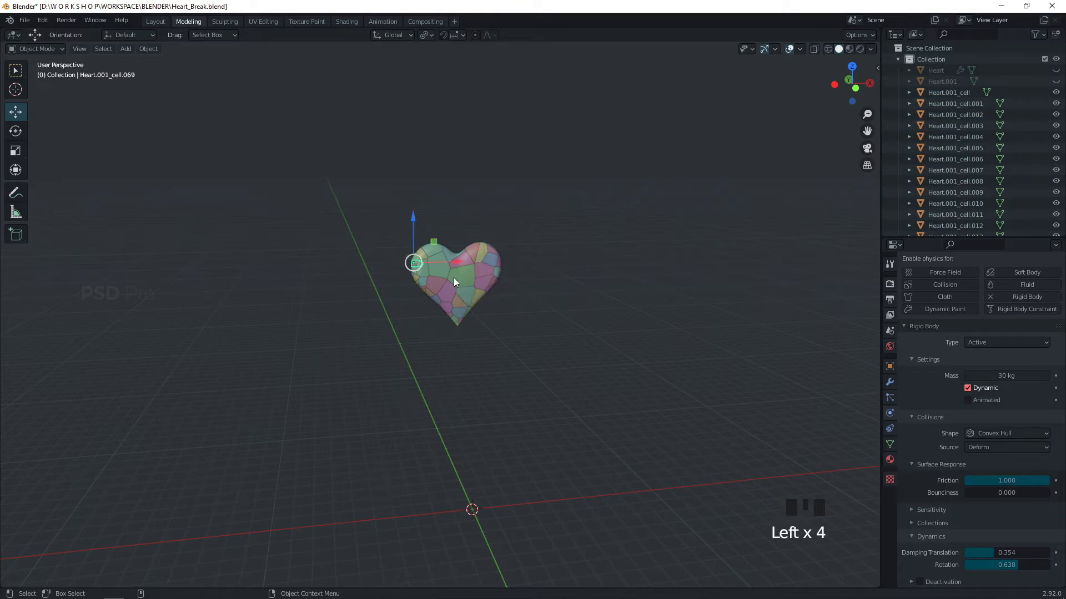
pyautogui.click(435, 264)
pyautogui.click(438, 265)
pyautogui.click(510, 393)
# - Add a mesh plane at the origin and scale it up about 44 times as a ground surface
pyautogui.hotkey('shift', 'a')
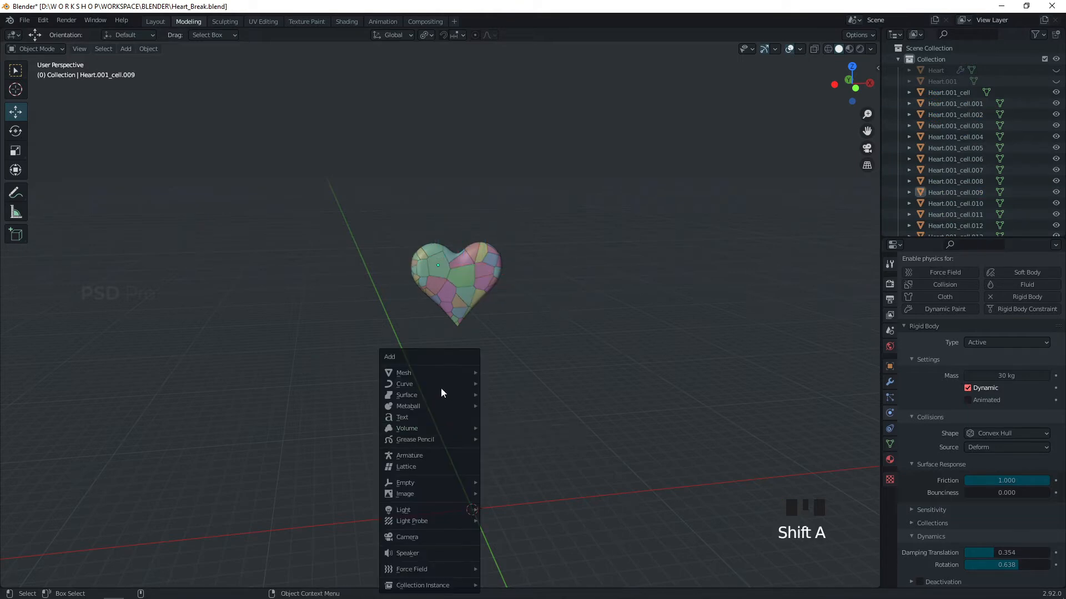
pyautogui.moveTo(422, 373)
pyautogui.click(503, 131)
pyautogui.keyDown('alt'); pyautogui.moveTo(588, 359); pyautogui.dragTo(588, 429, button='right'); pyautogui.keyUp('alt')
pyautogui.press('s')
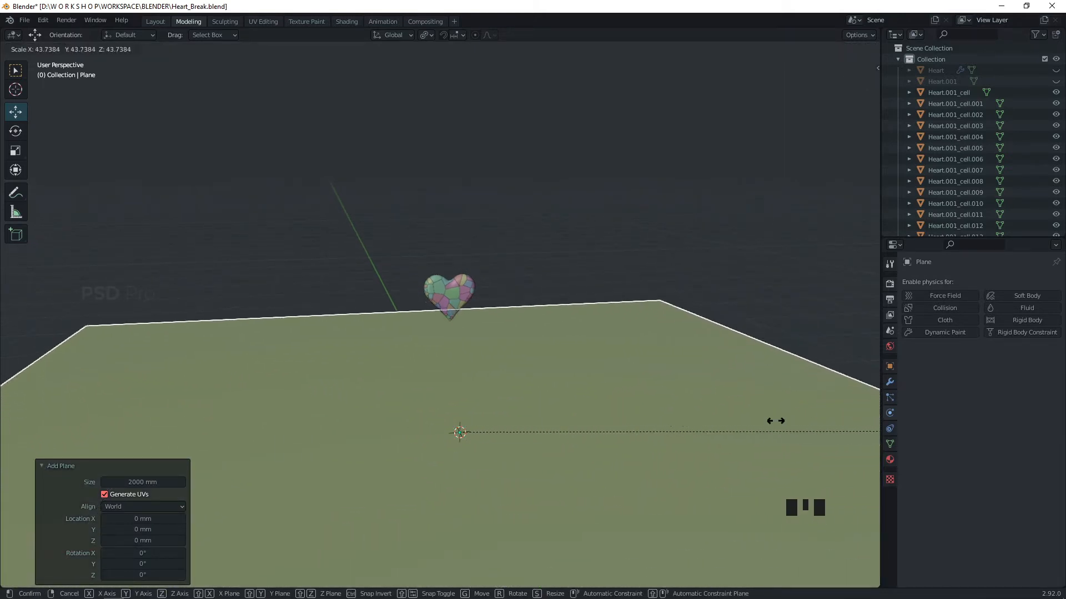
pyautogui.click(773, 421)
# - Make the ground plane a passive rigid body with its collision shape set to Mesh
pyautogui.keyDown('alt'); pyautogui.moveTo(626, 228); pyautogui.dragTo(591, 311); pyautogui.keyUp('alt')
pyautogui.keyDown('alt'); pyautogui.moveTo(586, 333); pyautogui.dragTo(423, 315, button='middle'); pyautogui.keyUp('alt')
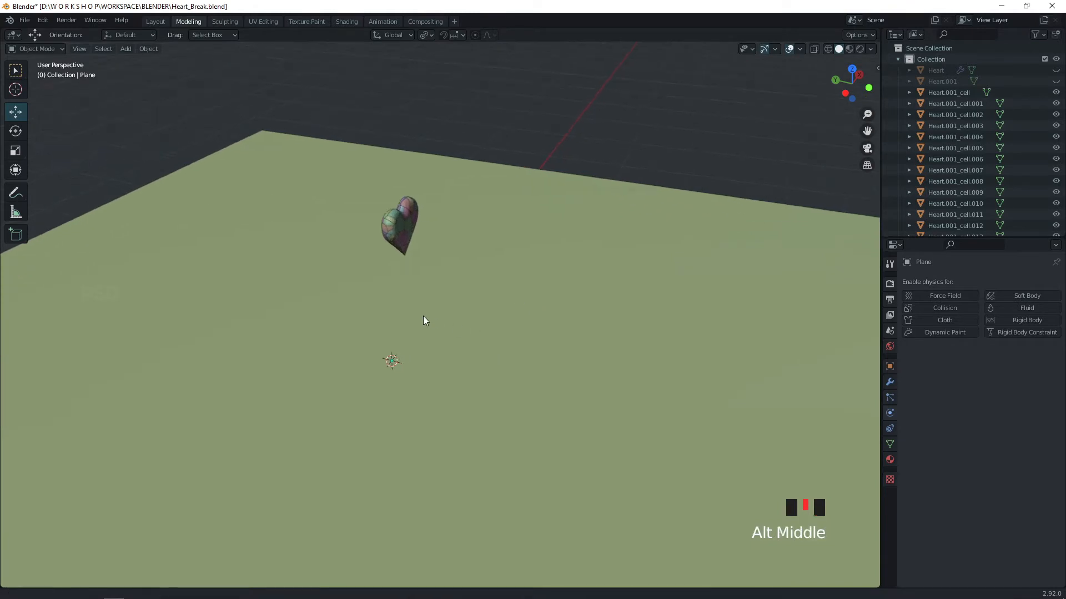
pyautogui.keyDown('alt'); pyautogui.moveTo(423, 315); pyautogui.dragTo(310, 308); pyautogui.keyUp('alt')
pyautogui.keyDown('alt'); pyautogui.moveTo(416, 320); pyautogui.dragTo(494, 289, button='middle'); pyautogui.keyUp('alt')
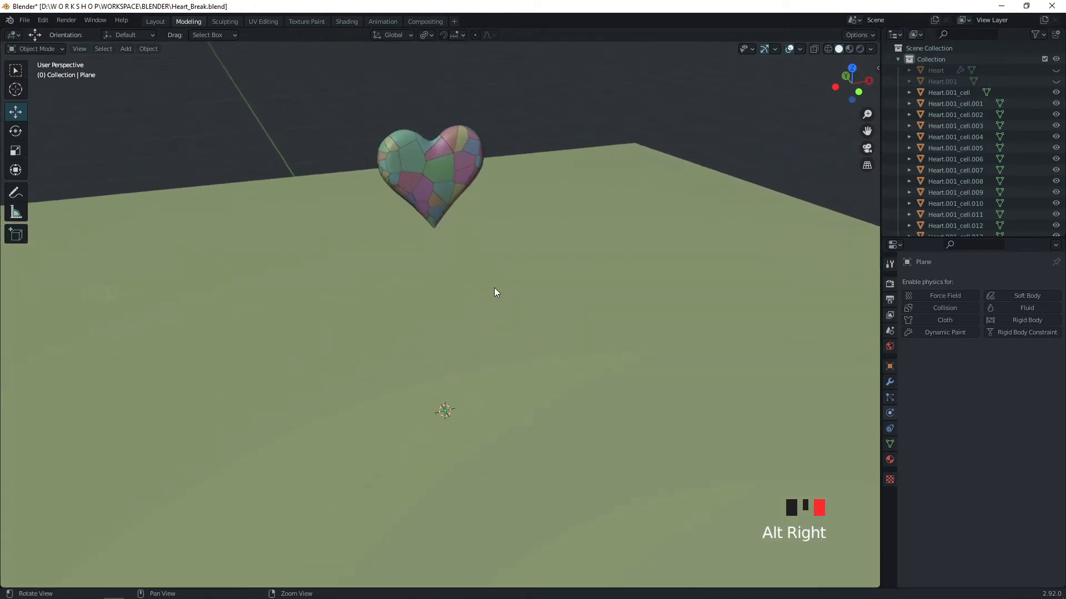
pyautogui.click(538, 322)
pyautogui.click(1027, 321)
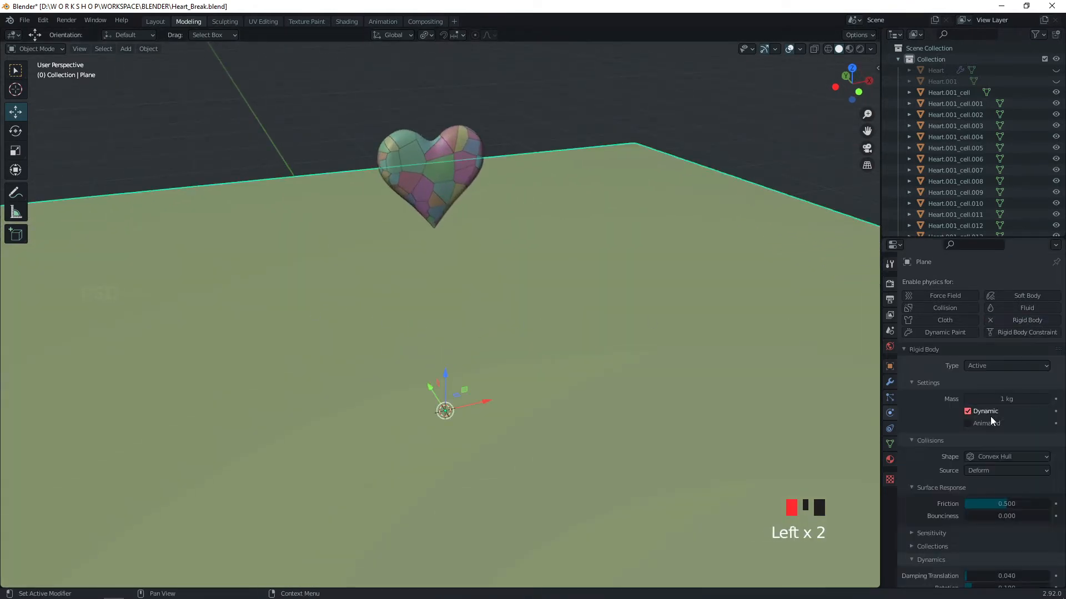
pyautogui.click(994, 366)
pyautogui.click(994, 390)
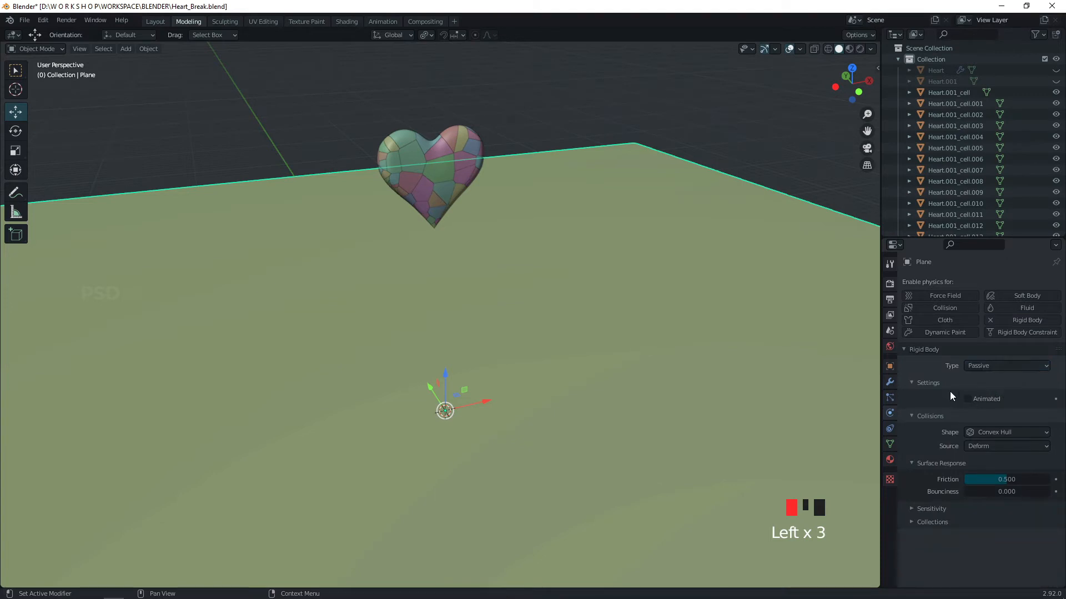
pyautogui.click(1010, 433)
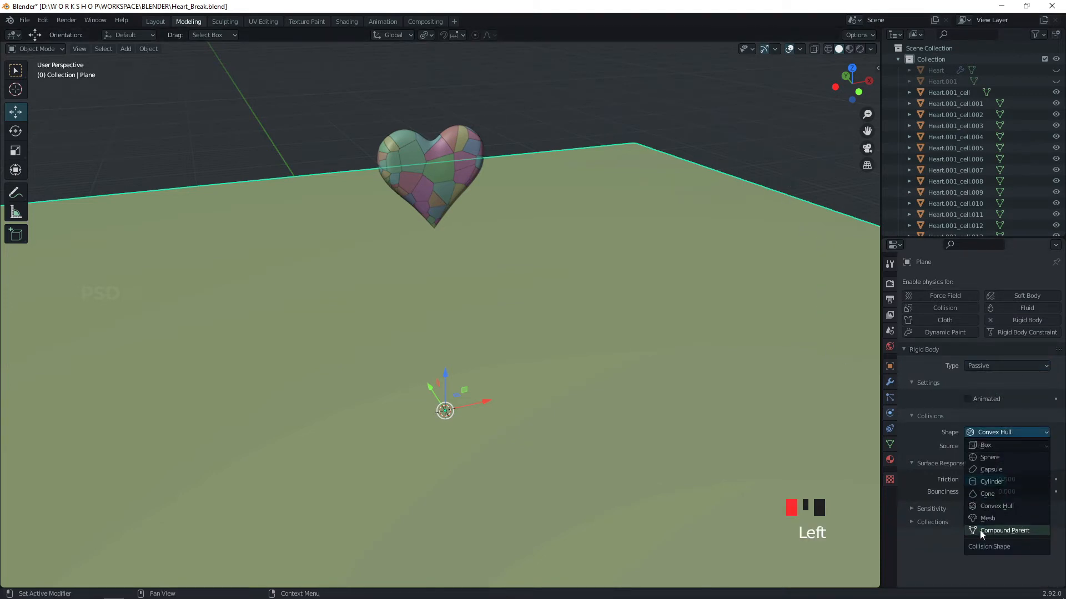
pyautogui.click(991, 520)
# - Select all the heart cells and raise them higher above the plane along the Z axis
pyautogui.click(758, 146)
pyautogui.keyDown('alt'); pyautogui.moveTo(757, 146); pyautogui.dragTo(755, 251, button='right'); pyautogui.keyUp('alt')
pyautogui.keyDown('alt'); pyautogui.moveTo(755, 251); pyautogui.dragTo(756, 212, button='middle'); pyautogui.keyUp('alt')
pyautogui.keyDown('alt'); pyautogui.moveTo(755, 212); pyautogui.dragTo(692, 280, button='right'); pyautogui.keyUp('alt')
pyautogui.keyDown('alt'); pyautogui.moveTo(692, 280); pyautogui.dragTo(673, 282); pyautogui.keyUp('alt')
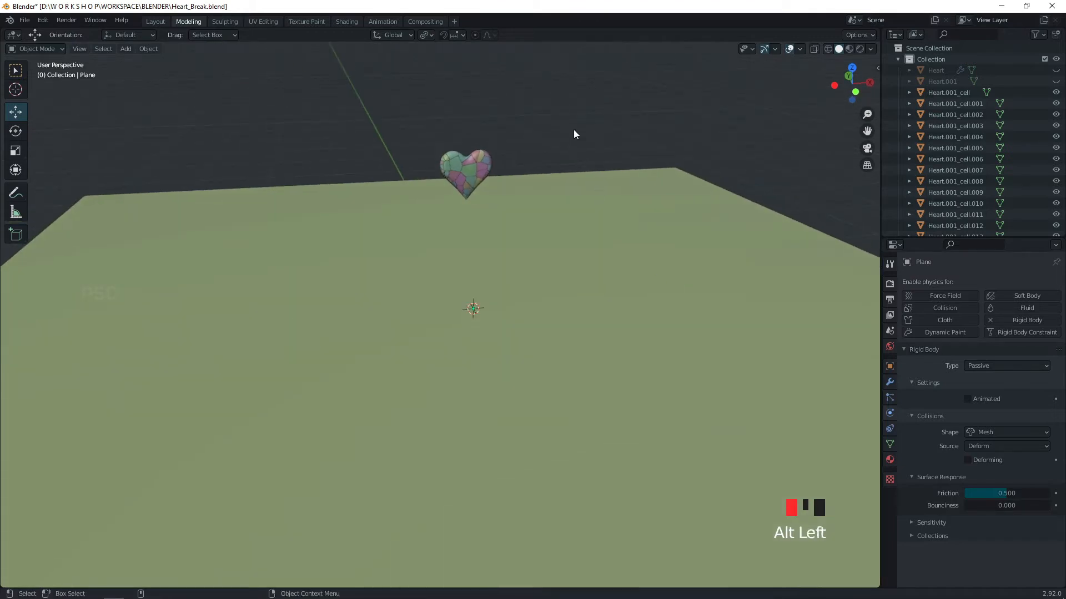
pyautogui.moveTo(574, 134)
pyautogui.keyDown('alt'); pyautogui.mouseDown()
pyautogui.moveTo(585, 105)
pyautogui.moveTo(604, 98)
pyautogui.mouseUp(); pyautogui.keyUp('alt')
pyautogui.moveTo(534, 116); pyautogui.dragTo(388, 230)
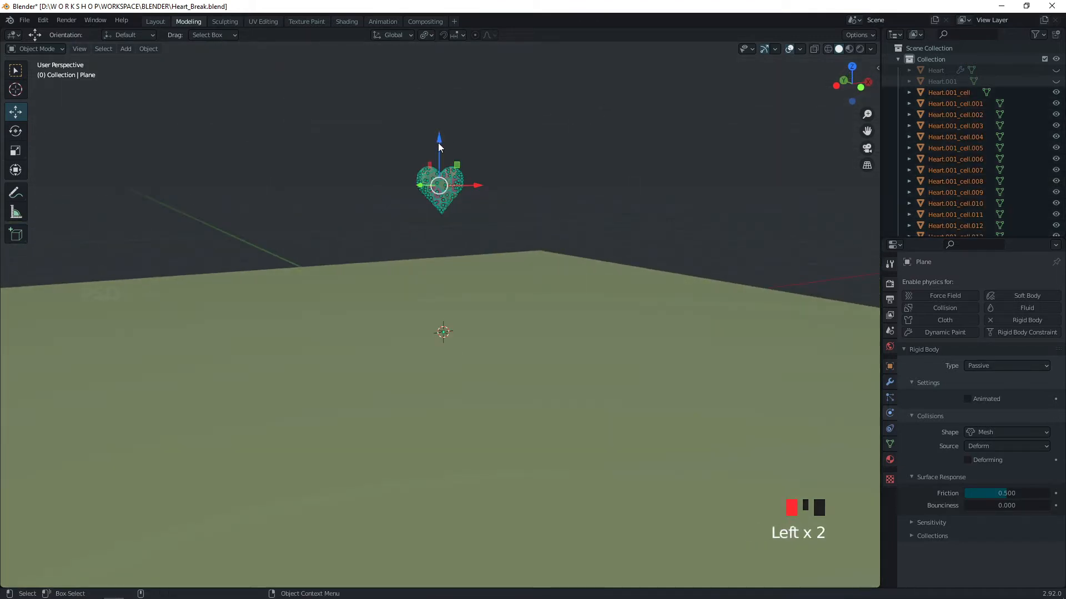
pyautogui.moveTo(438, 143); pyautogui.dragTo(438, 106)
pyautogui.click(611, 172)
# - Play the rigid body simulation in the Layout workspace and return to the start of the timeline
pyautogui.keyDown('alt'); pyautogui.moveTo(658, 183); pyautogui.dragTo(638, 205); pyautogui.keyUp('alt')
pyautogui.keyDown('alt'); pyautogui.moveTo(638, 205); pyautogui.dragTo(622, 240, button='middle'); pyautogui.keyUp('alt')
pyautogui.click(161, 21)
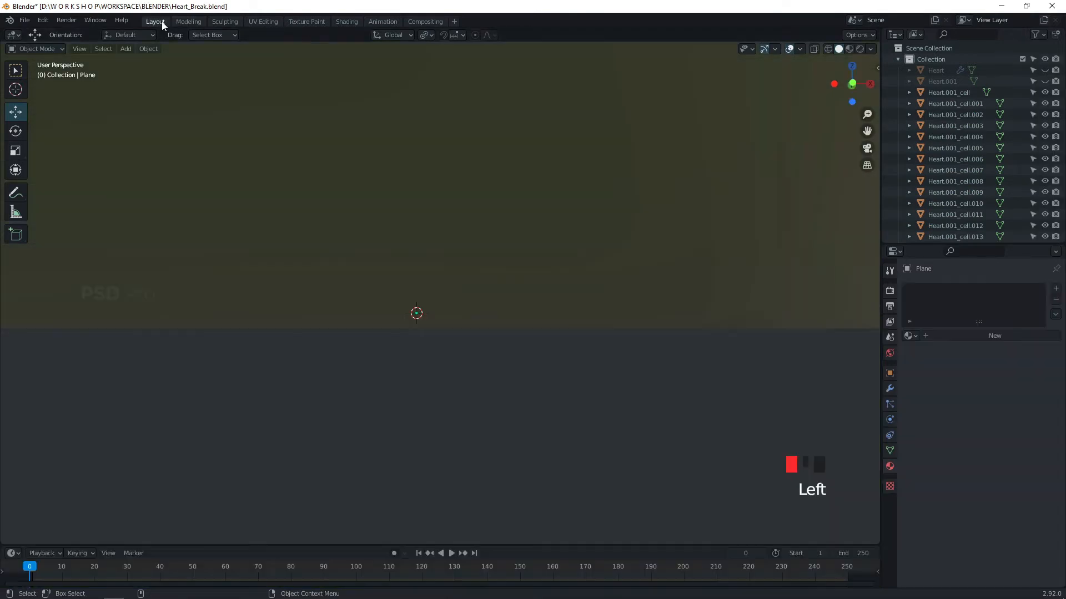
pyautogui.keyDown('alt'); pyautogui.moveTo(552, 263); pyautogui.dragTo(518, 299, button='right'); pyautogui.keyUp('alt')
pyautogui.keyDown('alt'); pyautogui.moveTo(517, 298); pyautogui.dragTo(551, 289, button='middle'); pyautogui.keyUp('alt')
pyautogui.click(449, 554)
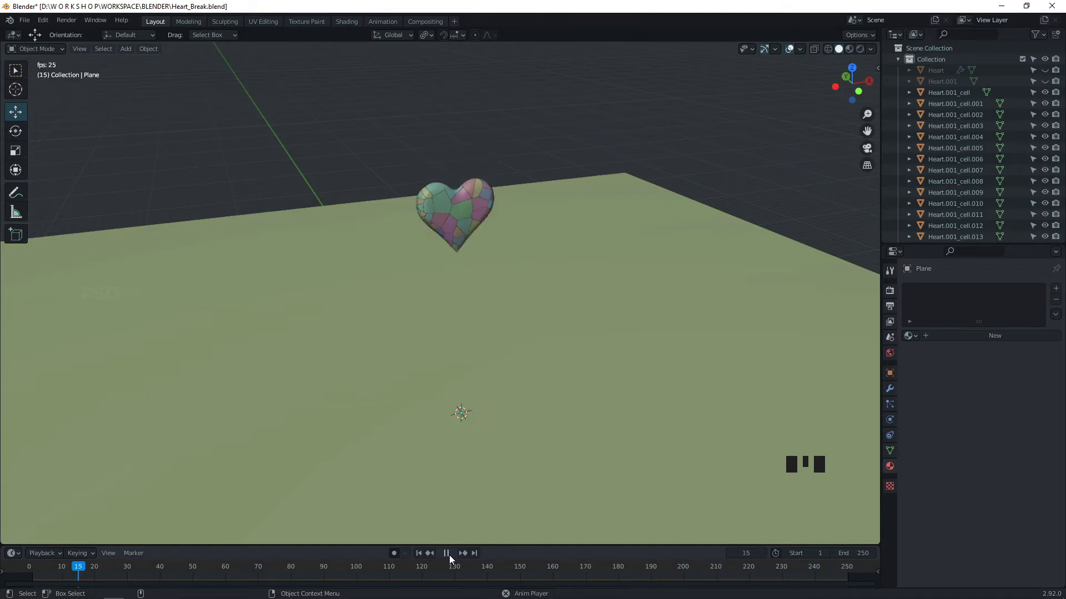
pyautogui.click(422, 566)
pyautogui.click(31, 566)
pyautogui.press('space')
pyautogui.keyDown('alt'); pyautogui.moveTo(601, 271); pyautogui.dragTo(606, 272); pyautogui.keyUp('alt')
# - Switch the viewport to Material Preview shading to view the heart and plane
pyautogui.click(453, 141)
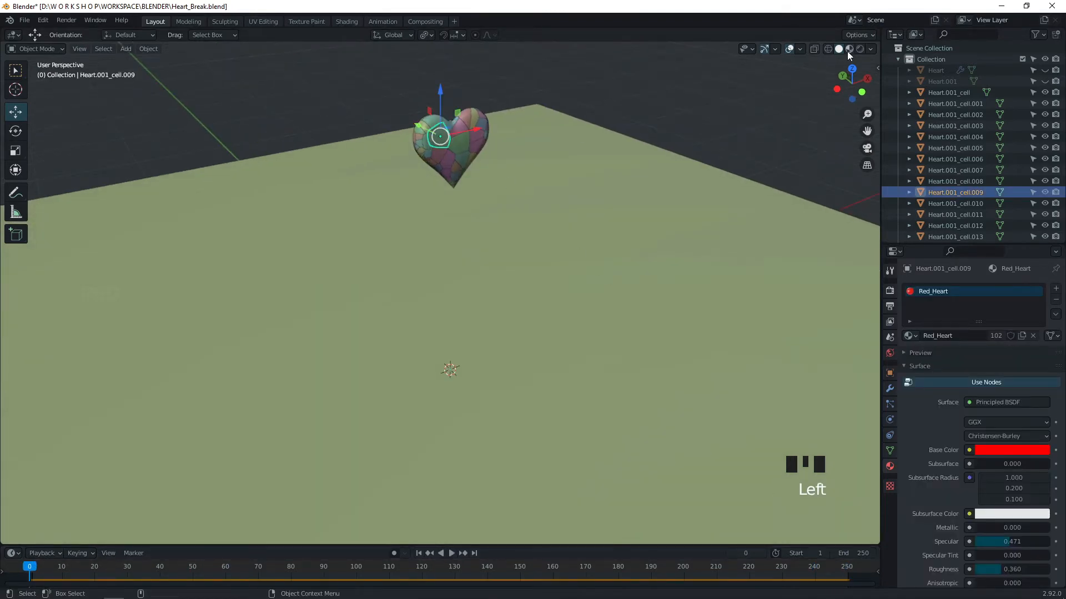
pyautogui.click(848, 48)
pyautogui.click(652, 193)
pyautogui.keyDown('alt'); pyautogui.moveTo(652, 195); pyautogui.dragTo(576, 250); pyautogui.keyUp('alt')
# - Add a camera to the scene
pyautogui.click(576, 252)
pyautogui.keyDown('alt'); pyautogui.moveTo(626, 199); pyautogui.dragTo(578, 270); pyautogui.keyUp('alt')
pyautogui.hotkey('shift', 'a')
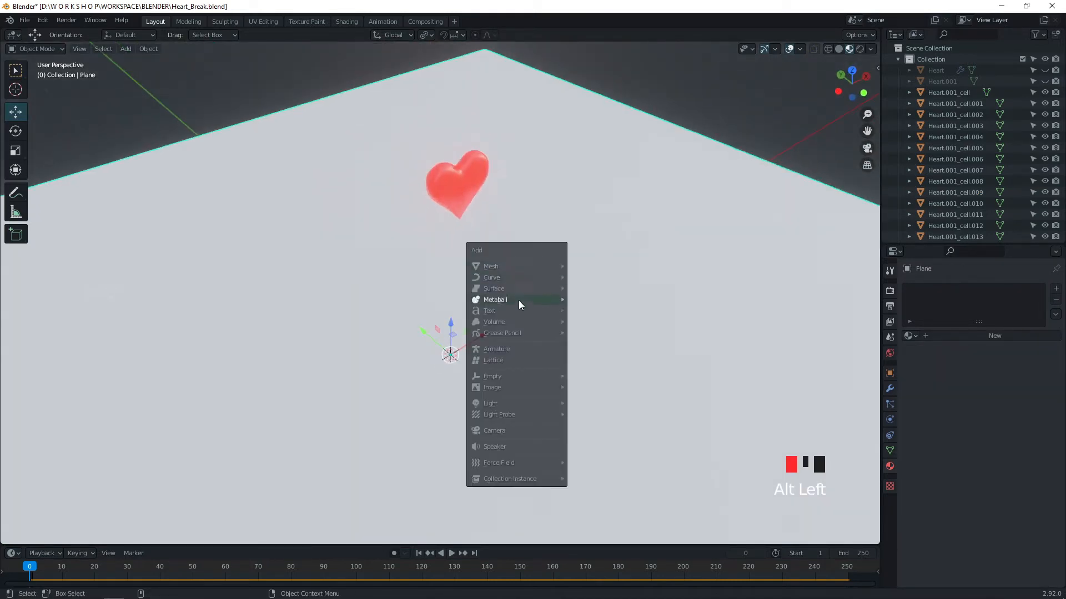
pyautogui.click(557, 432)
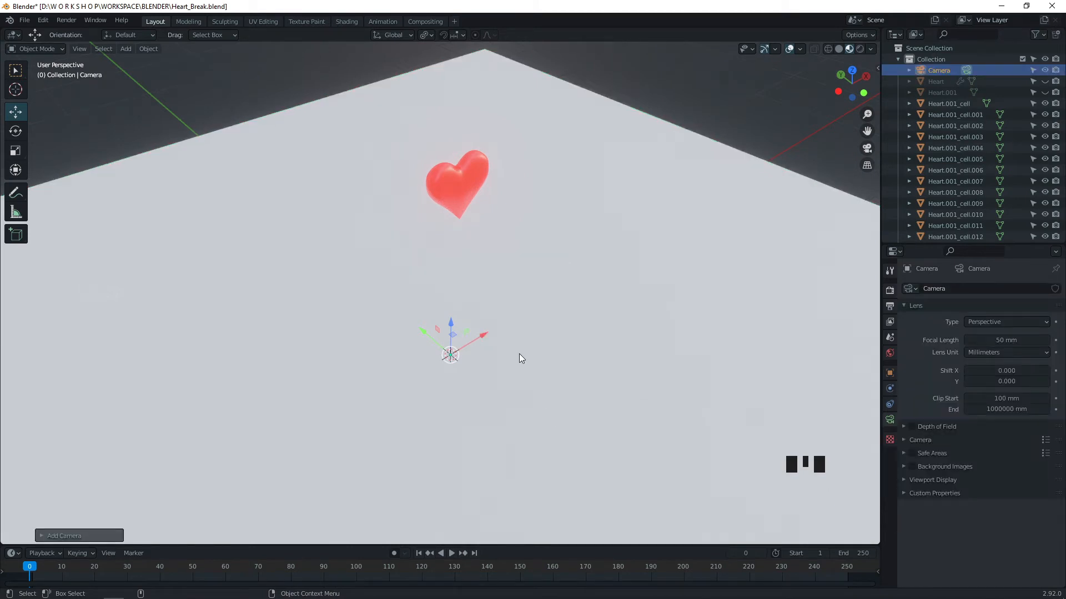
# - Look through the camera and lock the camera to the view so navigating moves it
pyautogui.press('KP_0')
pyautogui.click(878, 68)
pyautogui.click(874, 117)
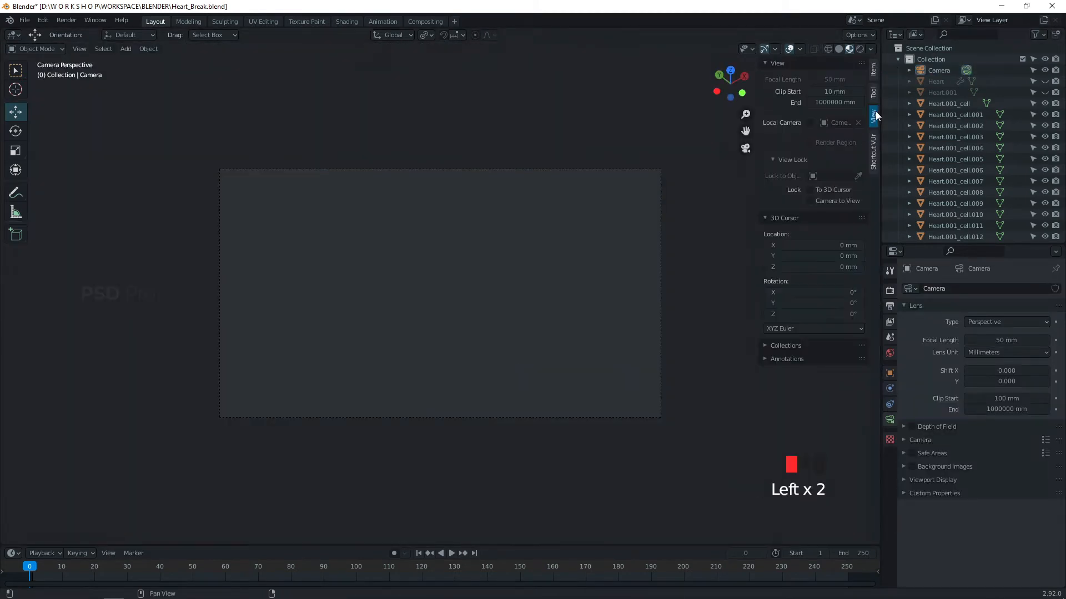
pyautogui.click(833, 201)
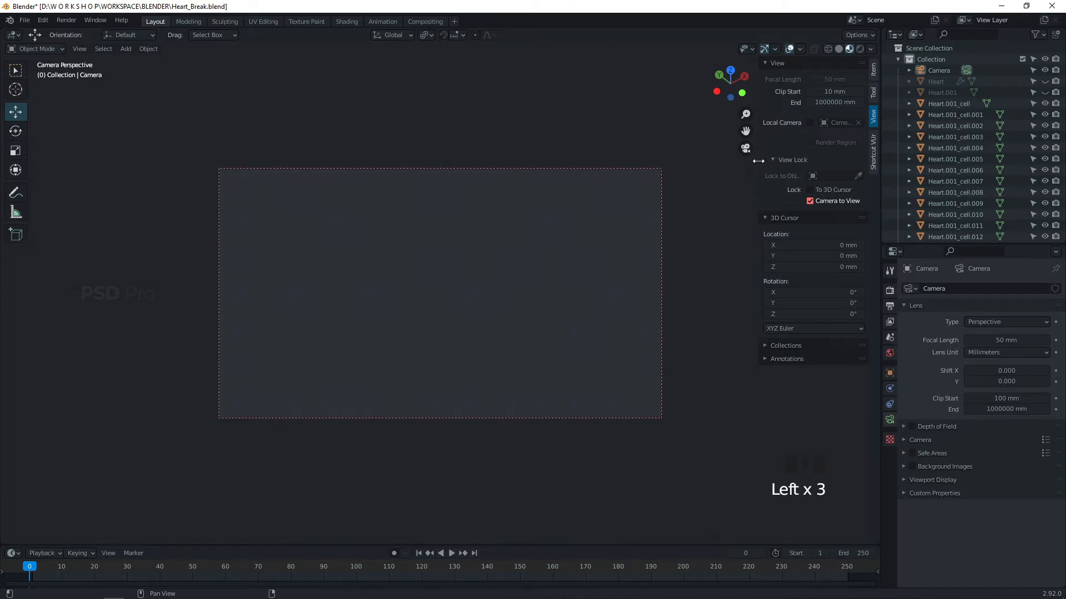
pyautogui.moveTo(758, 160); pyautogui.dragTo(866, 161)
# - Move the camera back until the heart and the landing area fit in its frame, and save the file
pyautogui.keyDown('alt'); pyautogui.moveTo(528, 269); pyautogui.dragTo(516, 310, button='right'); pyautogui.keyUp('alt')
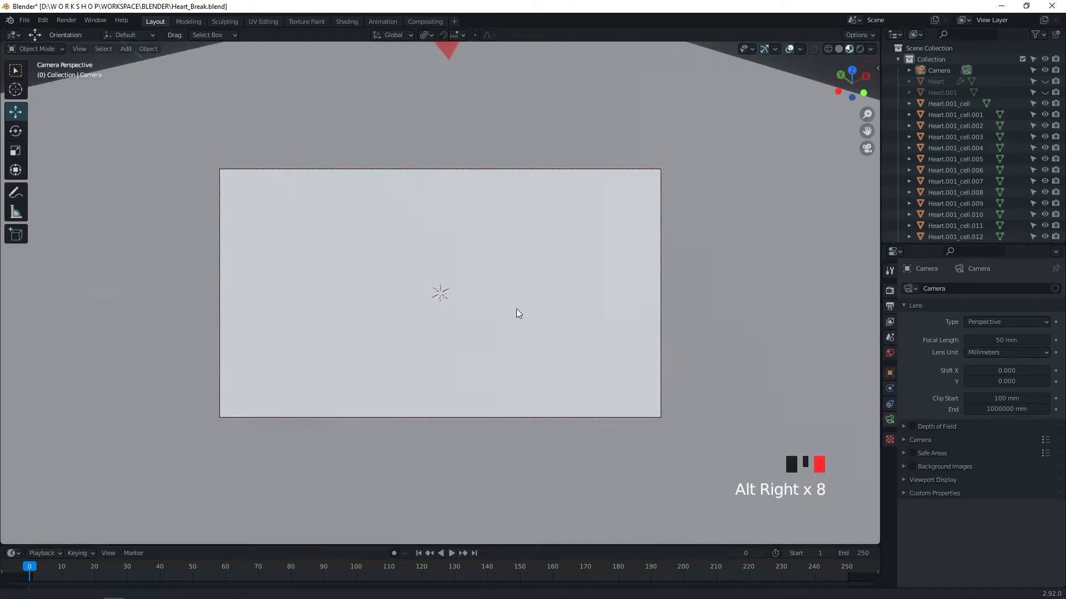
pyautogui.keyDown('alt'); pyautogui.moveTo(517, 309); pyautogui.dragTo(509, 319, button='middle'); pyautogui.keyUp('alt')
pyautogui.keyDown('alt'); pyautogui.moveTo(509, 319); pyautogui.dragTo(514, 252, button='right'); pyautogui.keyUp('alt')
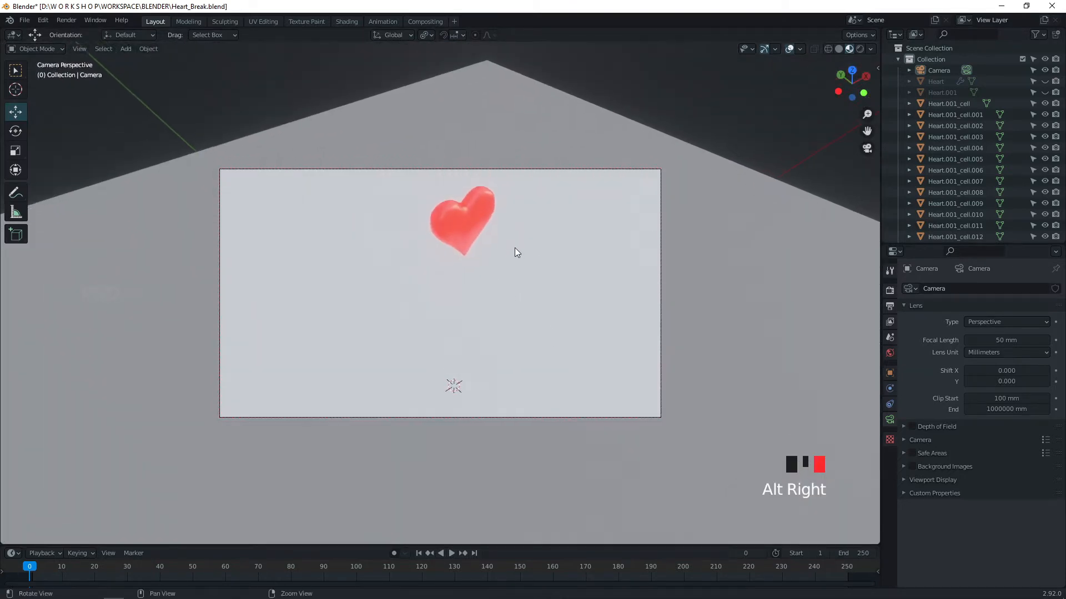
pyautogui.keyDown('alt'); pyautogui.moveTo(514, 252); pyautogui.dragTo(503, 259, button='middle'); pyautogui.keyUp('alt')
pyautogui.hotkey('ctrl', 's')
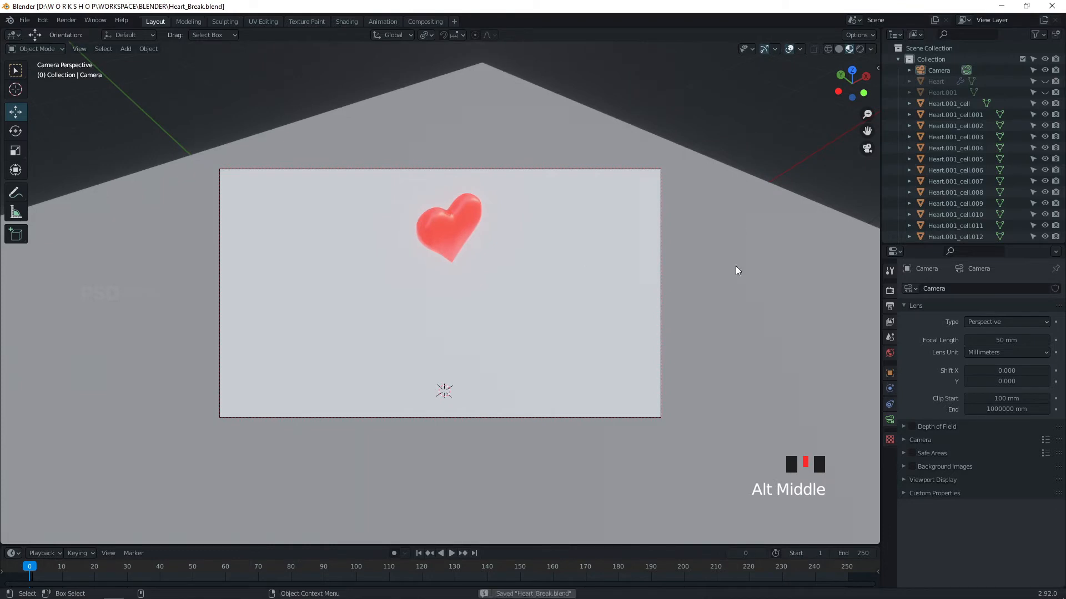
# - Set the rigid body world's substeps per frame to 50 and bake the simulation cache
pyautogui.click(891, 388)
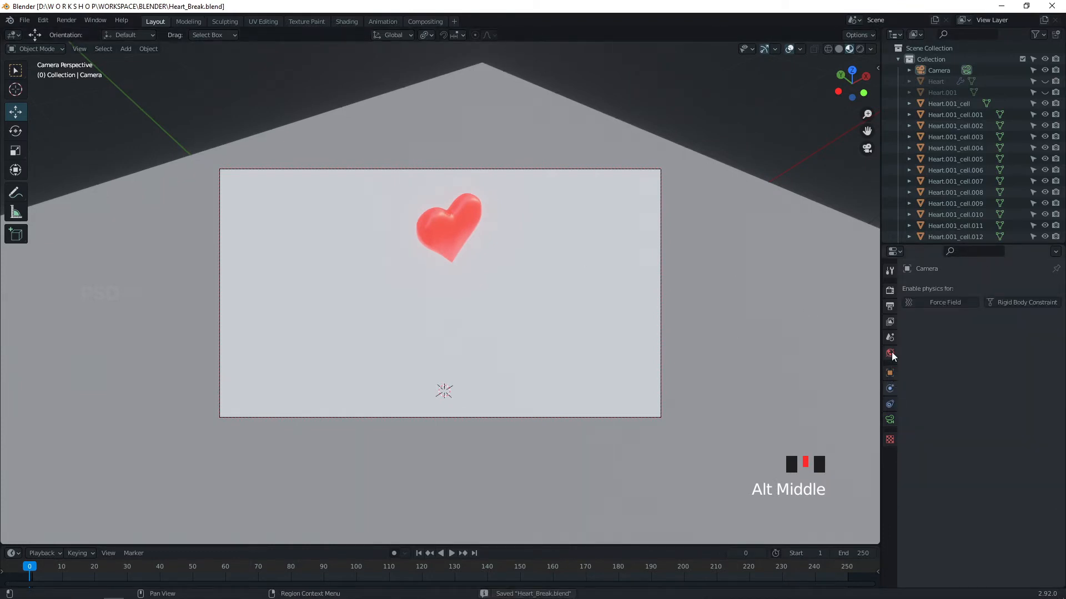
pyautogui.click(890, 337)
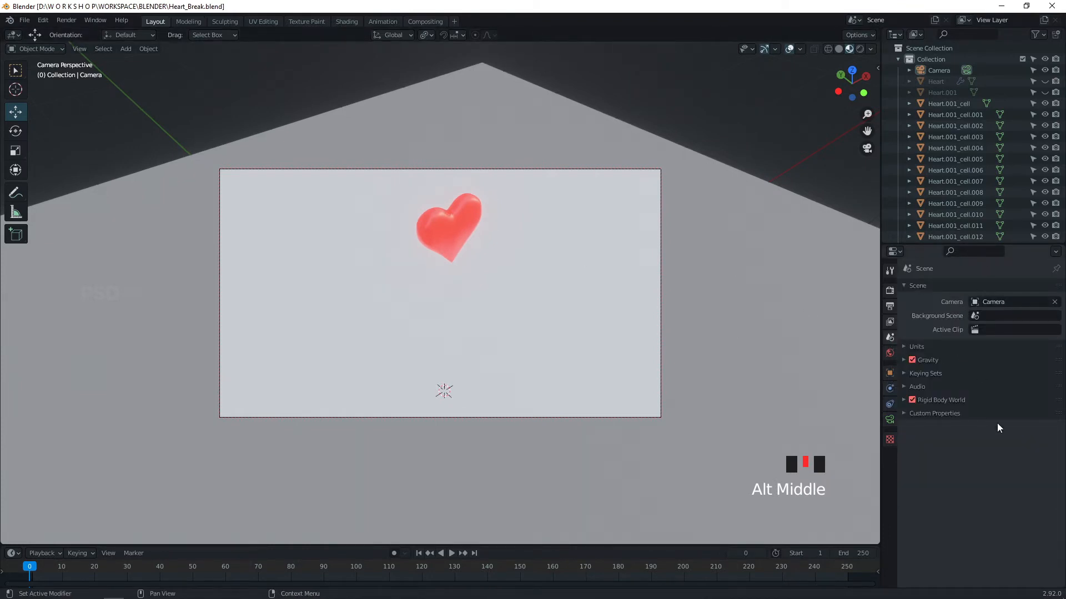
pyautogui.click(904, 400)
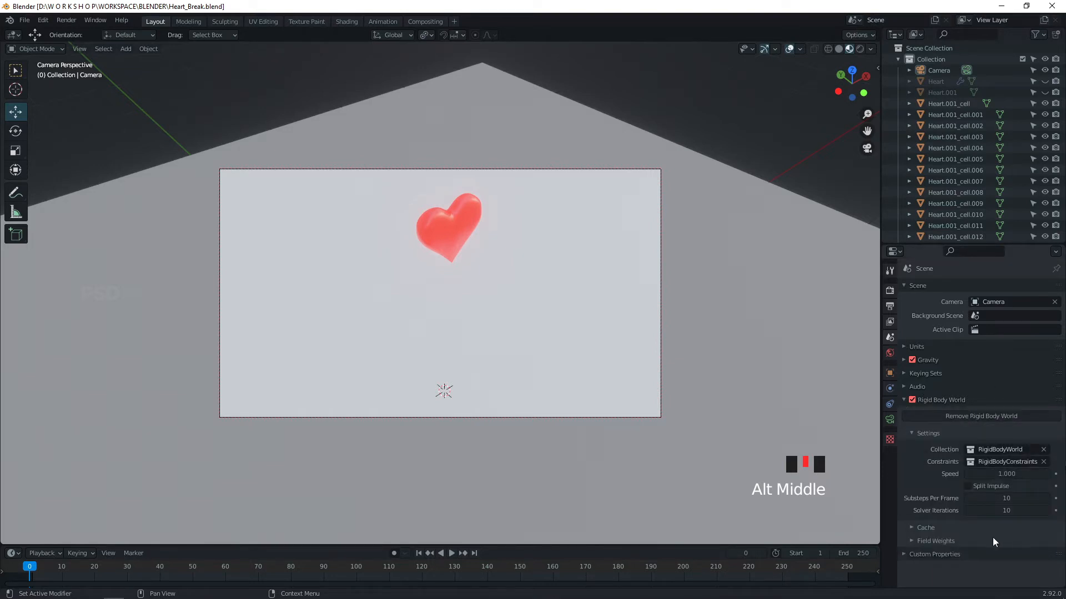
pyautogui.click(925, 527)
pyautogui.scroll(-3, 916, 505)
pyautogui.doubleClick(1006, 437)
pyautogui.write('50')
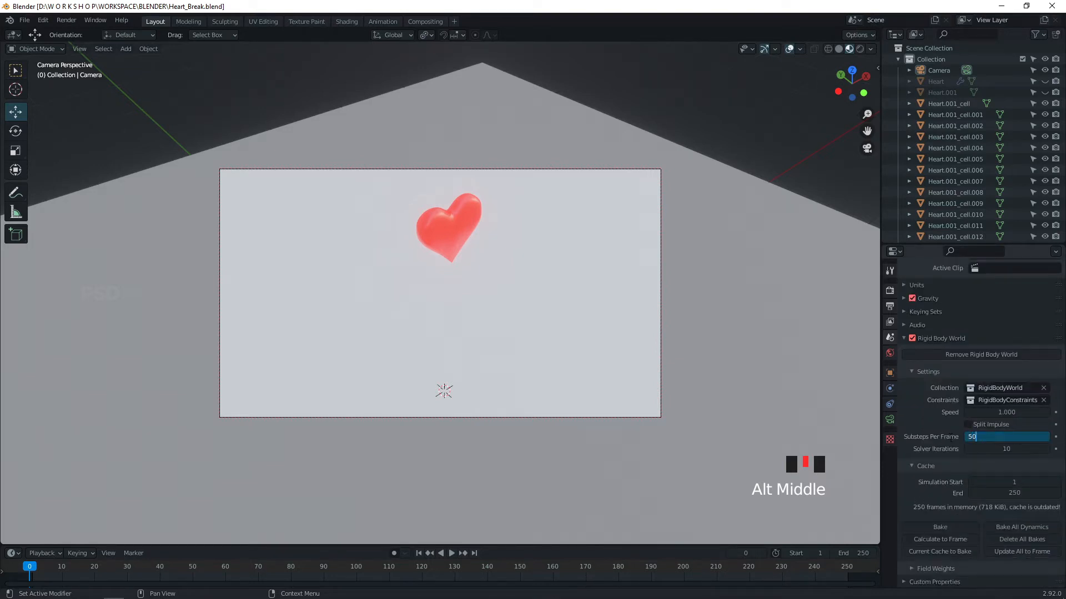
pyautogui.press('Return')
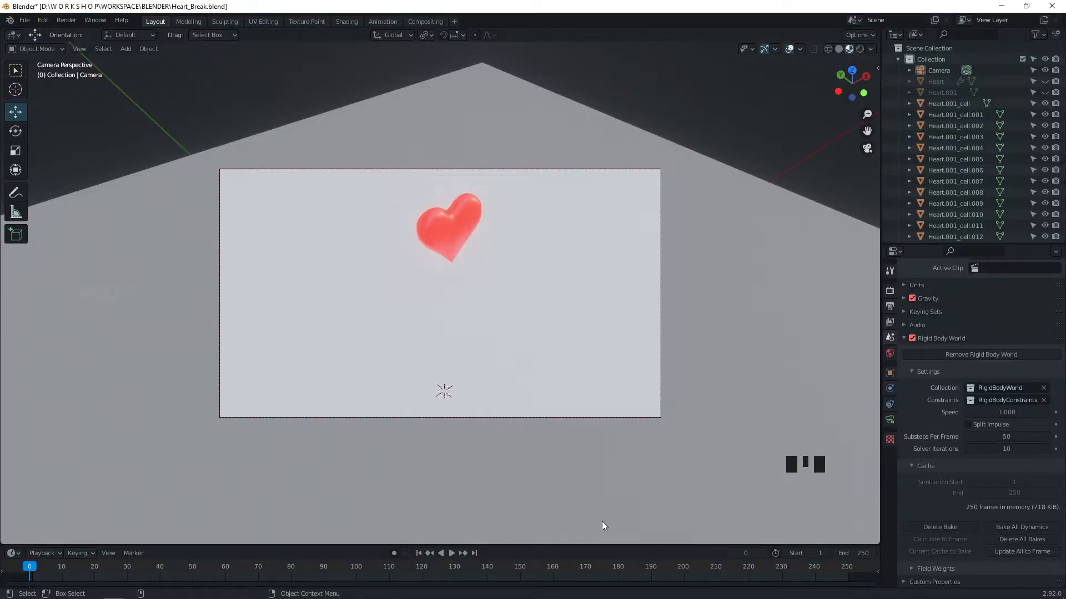
# - Play the simulation until the heart has shattered, and reframe the camera so all scattered pieces are inside its frame
pyautogui.click(454, 557)
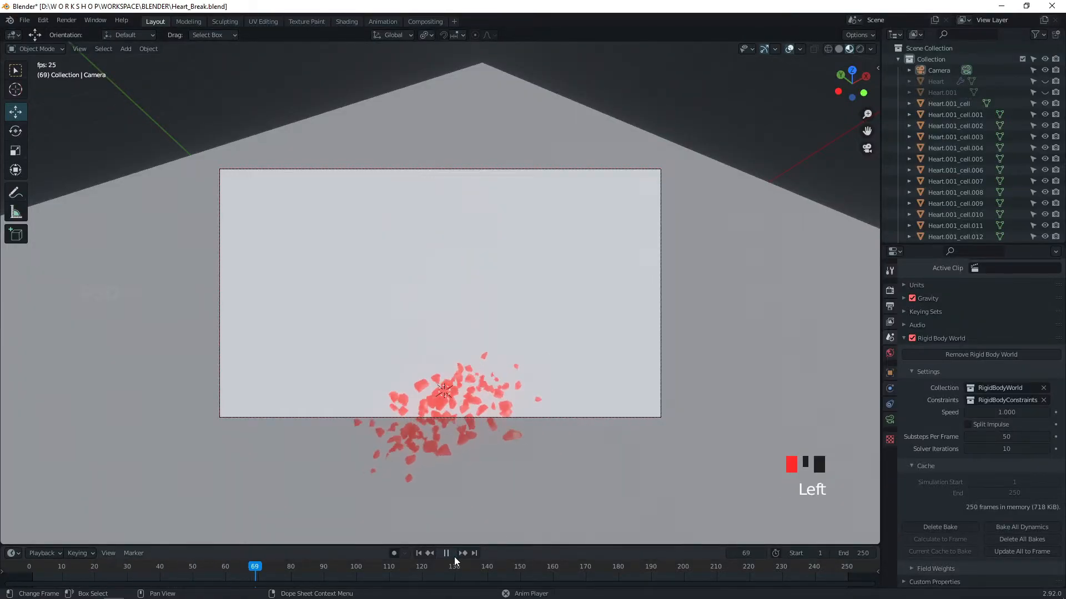
pyautogui.click(452, 556)
pyautogui.keyDown('alt'); pyautogui.moveTo(525, 422); pyautogui.dragTo(530, 350, button='middle'); pyautogui.keyUp('alt')
pyautogui.moveTo(530, 350)
pyautogui.keyDown('alt'); pyautogui.mouseDown(button='right')
pyautogui.moveTo(529, 366)
pyautogui.moveTo(531, 356)
pyautogui.mouseUp(button='right'); pyautogui.keyUp('alt')
pyautogui.keyDown('alt'); pyautogui.moveTo(531, 354); pyautogui.dragTo(535, 342); pyautogui.keyUp('alt')
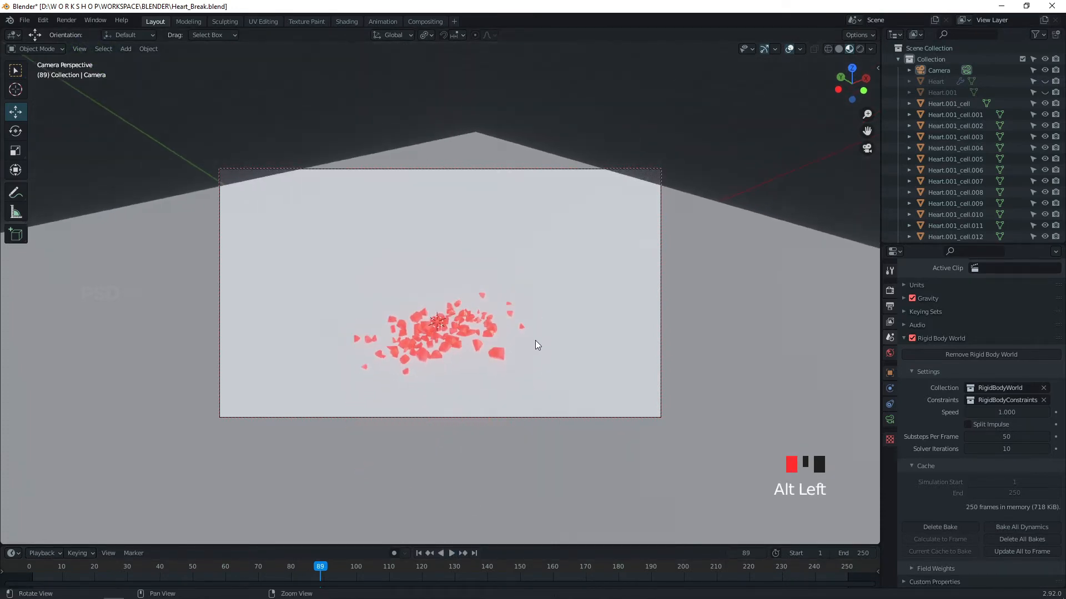
pyautogui.keyDown('alt'); pyautogui.moveTo(535, 343); pyautogui.dragTo(551, 314, button='middle'); pyautogui.keyUp('alt')
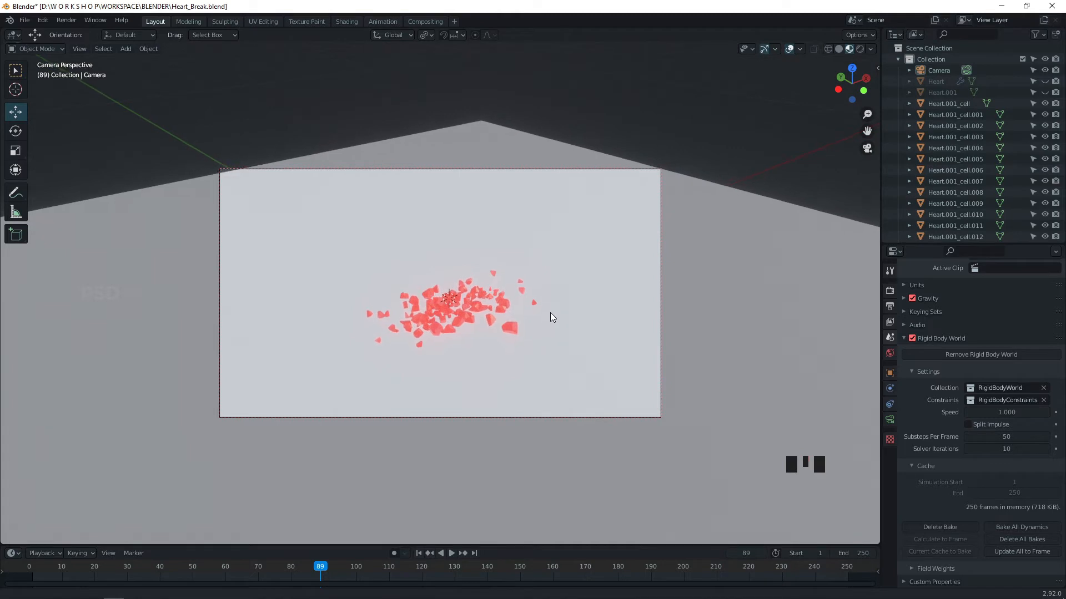
# - Scrub and replay the whole baked simulation to check the fall and the settled pieces through the camera
pyautogui.moveTo(320, 568); pyautogui.dragTo(584, 534)
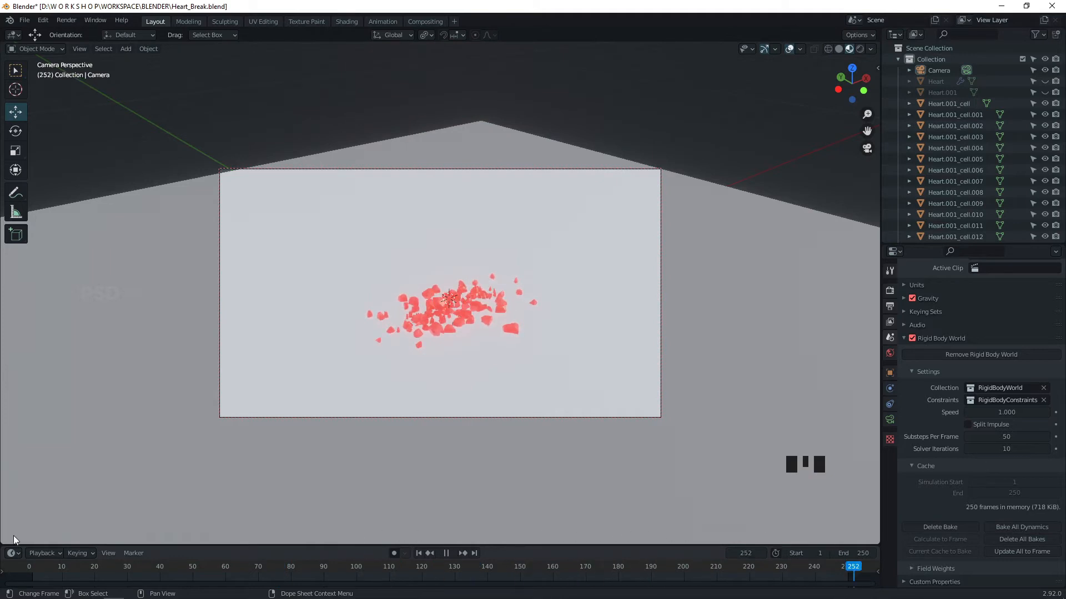
pyautogui.moveTo(390, 554); pyautogui.dragTo(29, 555)
pyautogui.click(454, 554)
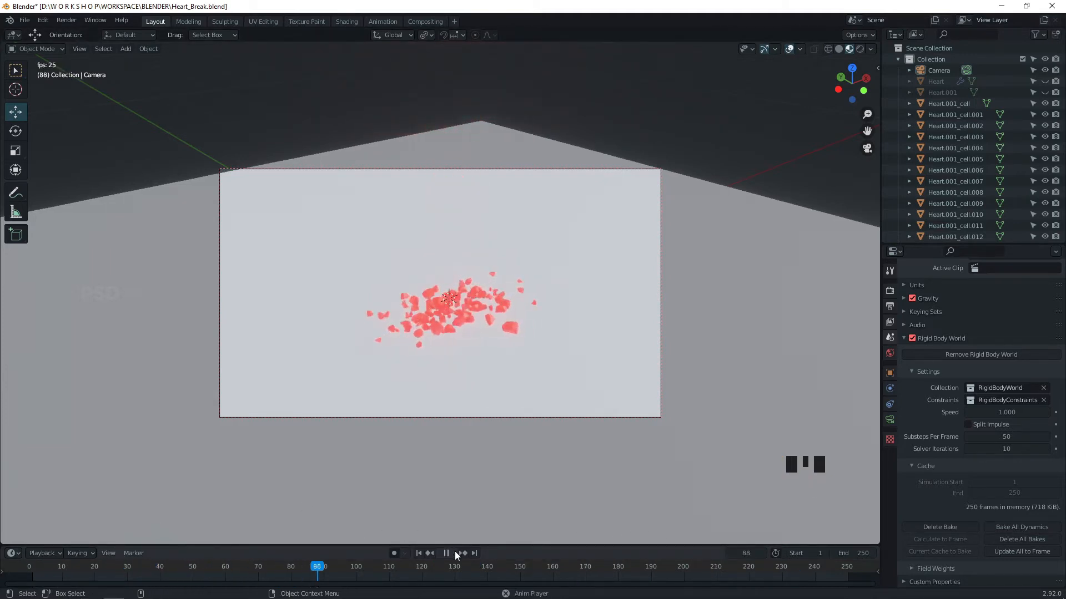
pyautogui.press('space')
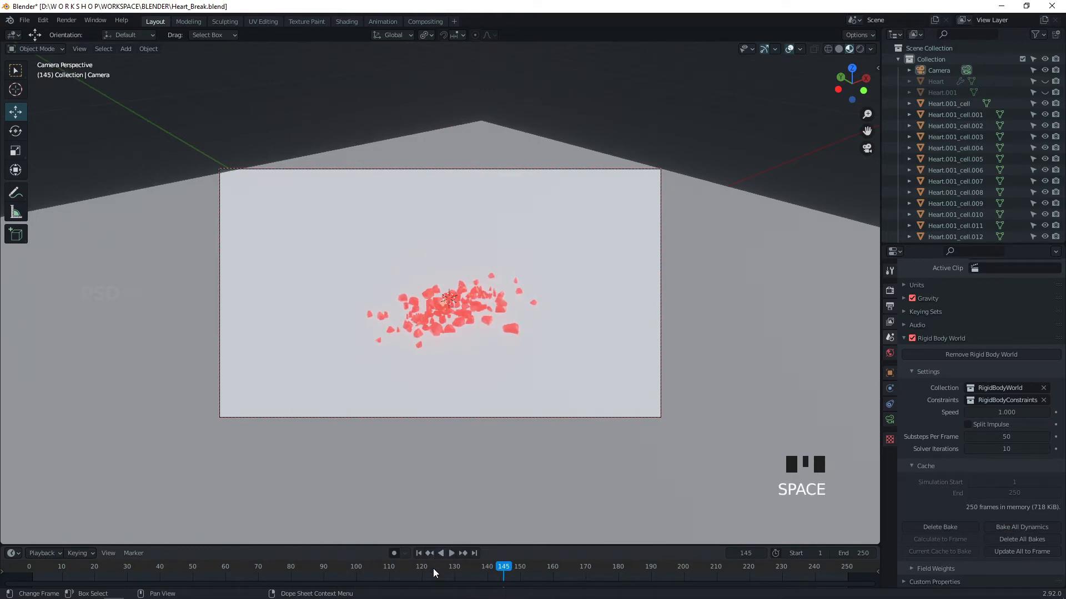
pyautogui.moveTo(411, 566); pyautogui.dragTo(45, 565)
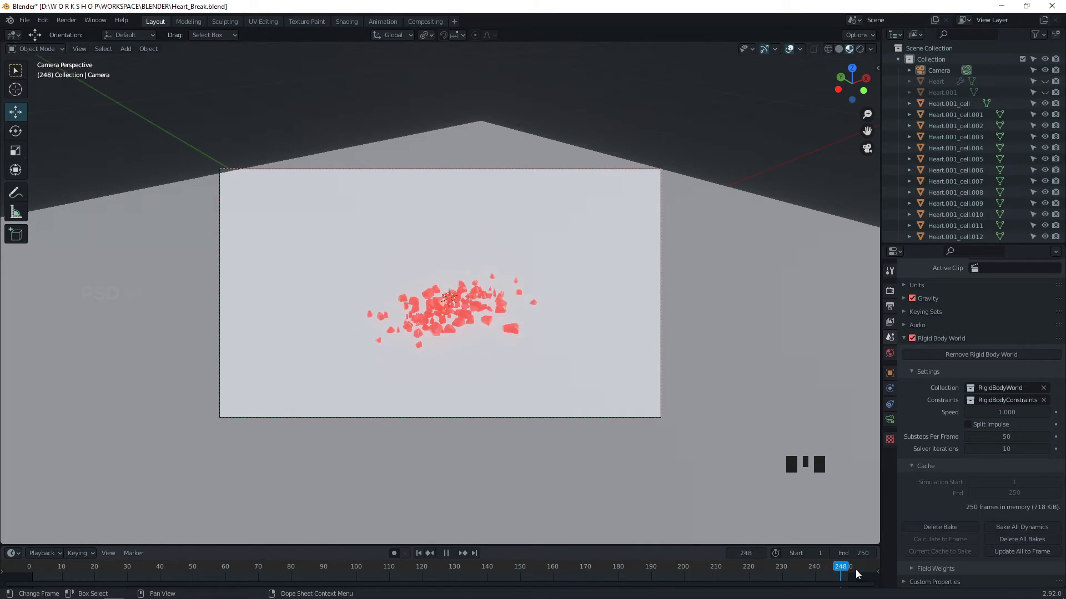
pyautogui.press('space')
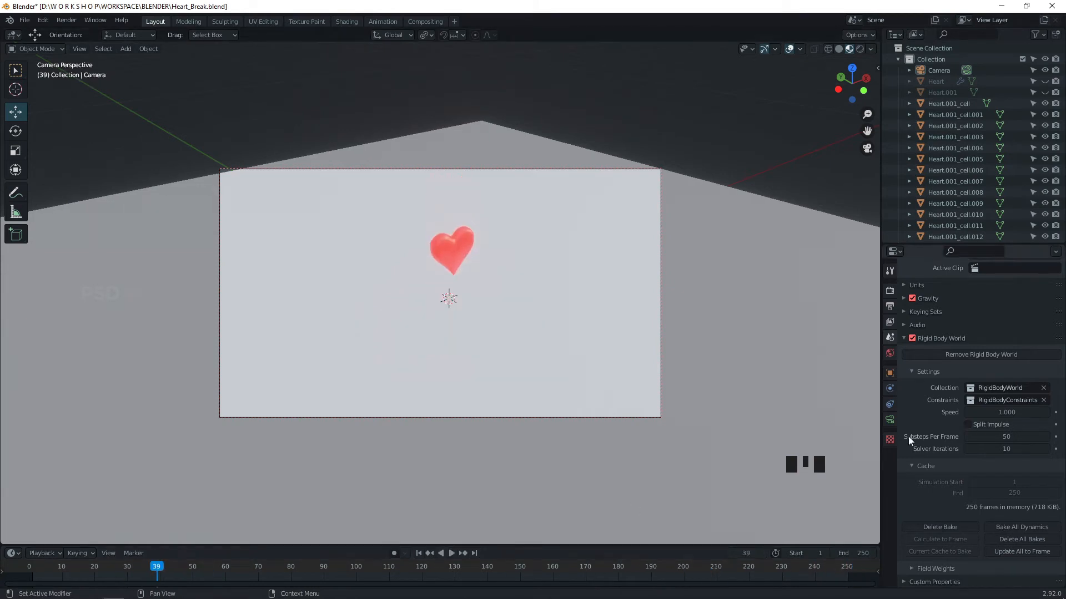
# - Set the Eevee render samples to 200 and expand the output dimensions settings
pyautogui.click(890, 308)
pyautogui.click(889, 293)
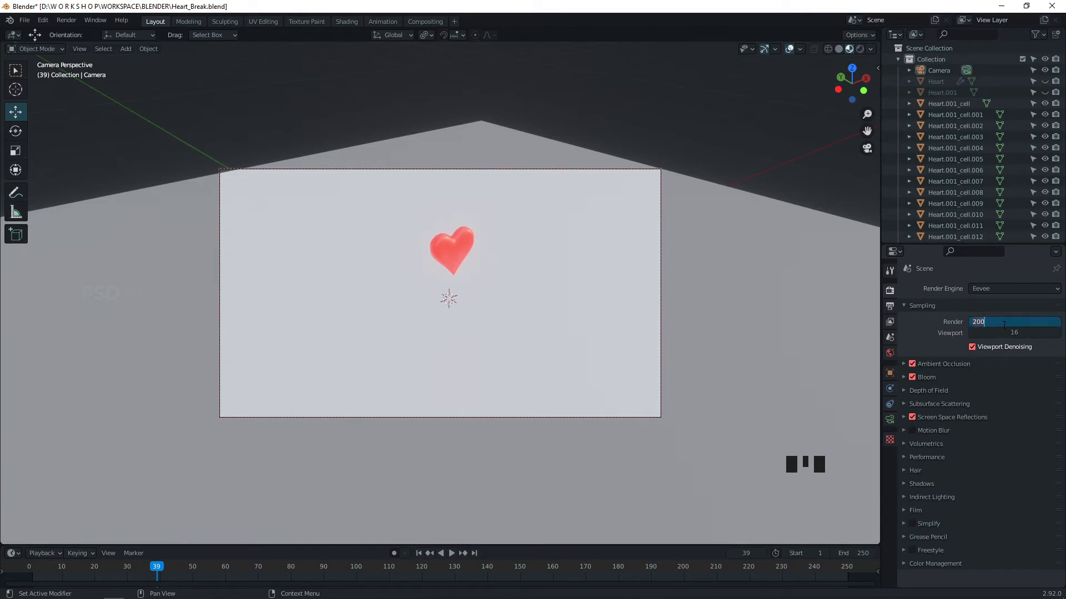
pyautogui.click(890, 307)
pyautogui.click(904, 286)
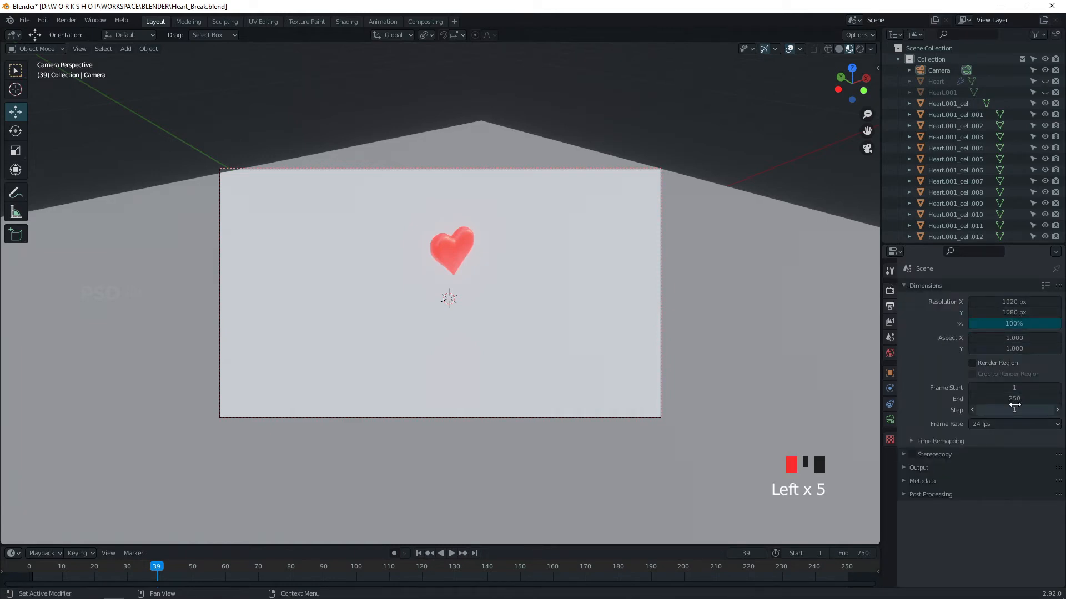
# - Scrub back to where the heart is still above the camera frame and set the output start frame to 13
pyautogui.click(143, 571)
pyautogui.moveTo(131, 572); pyautogui.dragTo(73, 568)
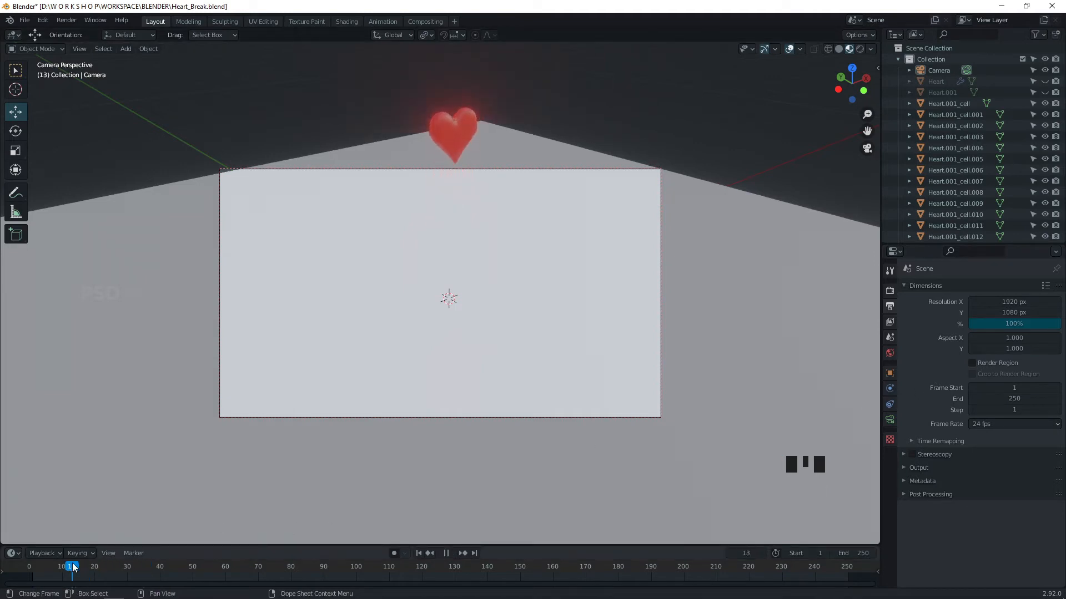
pyautogui.click(1009, 389)
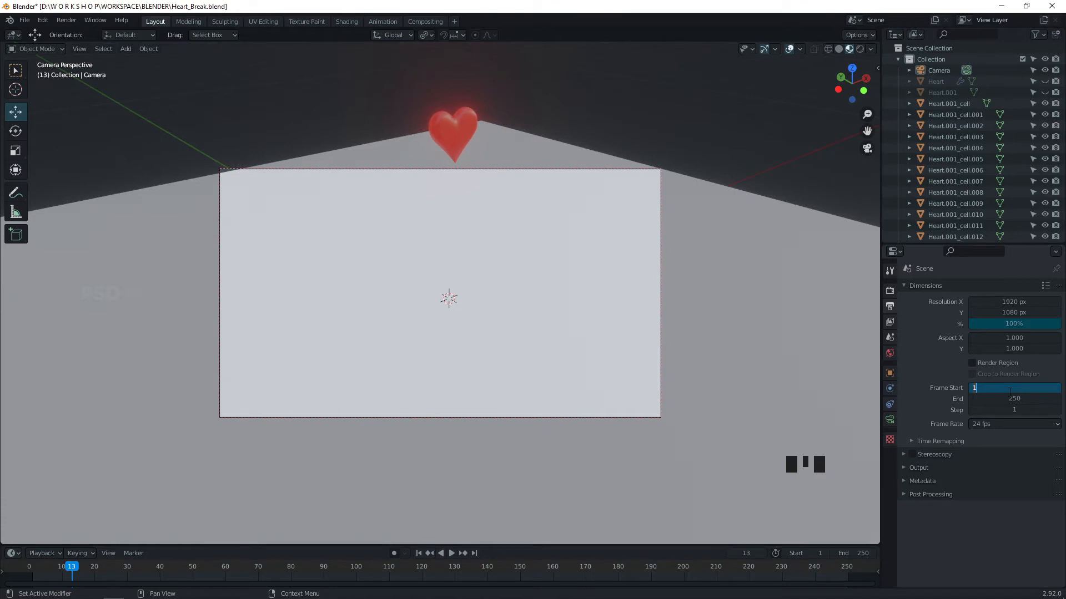
pyautogui.write('13')
pyautogui.press('Return')
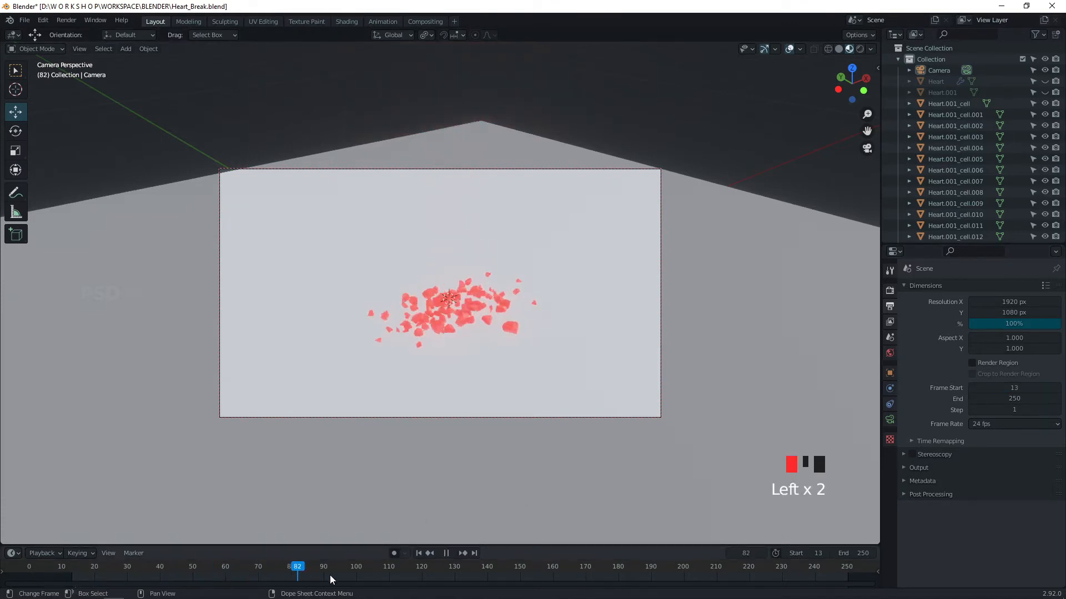
# - Set the output start frame to 12 and scrub through the timeline to check the frame range
pyautogui.moveTo(93, 572); pyautogui.dragTo(82, 573)
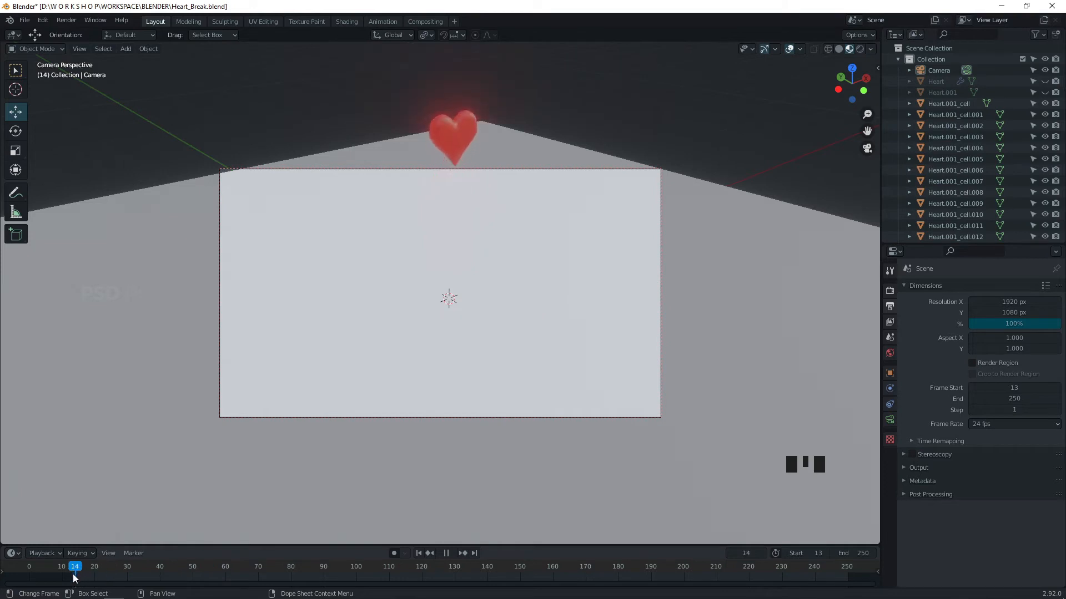
pyautogui.click(1014, 388)
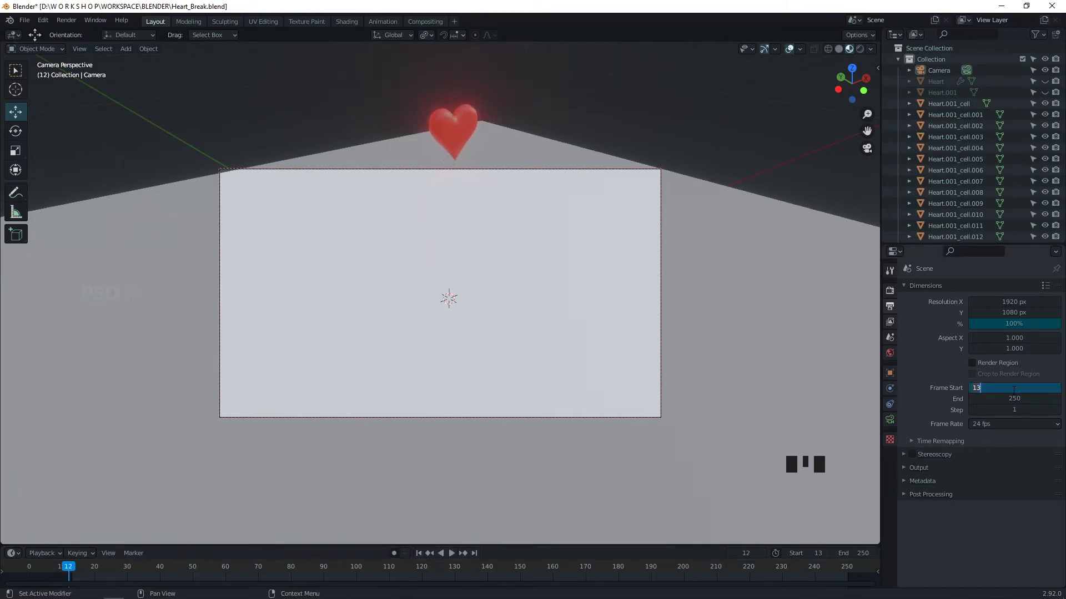
pyautogui.moveTo(74, 572); pyautogui.dragTo(432, 585)
pyautogui.moveTo(765, 575); pyautogui.dragTo(865, 574)
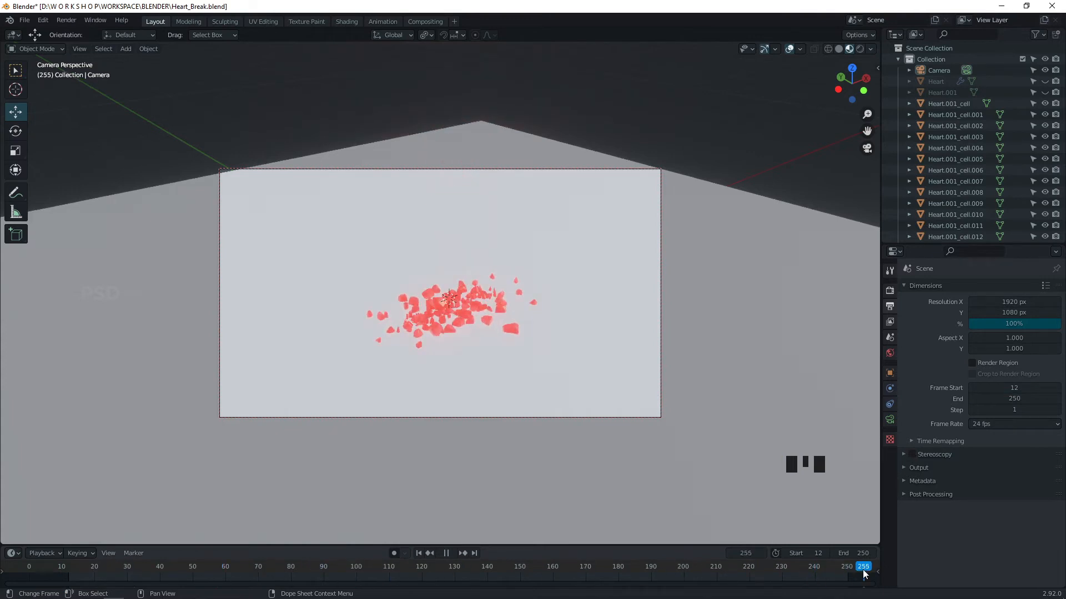
pyautogui.press('Escape')
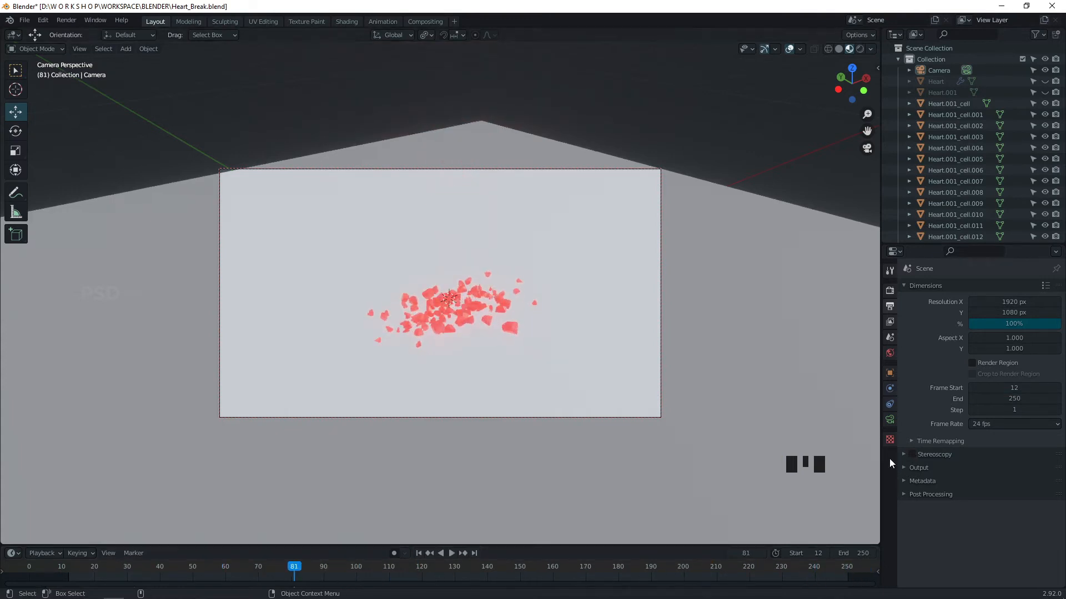
# - Set the render output path to a file named HeartBreak in the Music folder
pyautogui.click(890, 322)
pyautogui.click(889, 307)
pyautogui.click(921, 467)
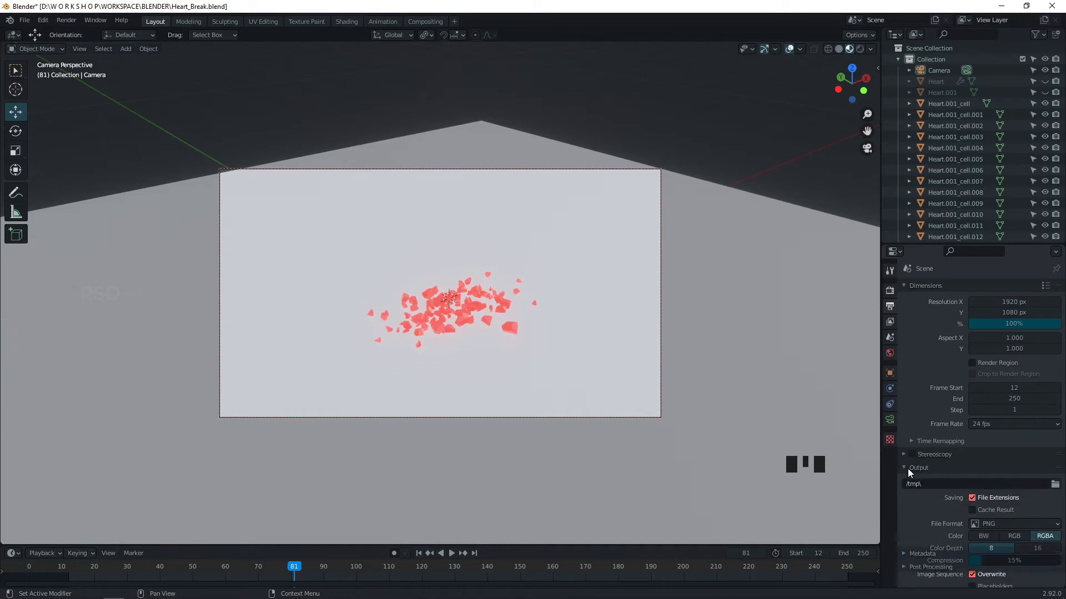
pyautogui.scroll(-1, 1017, 511)
pyautogui.click(1054, 463)
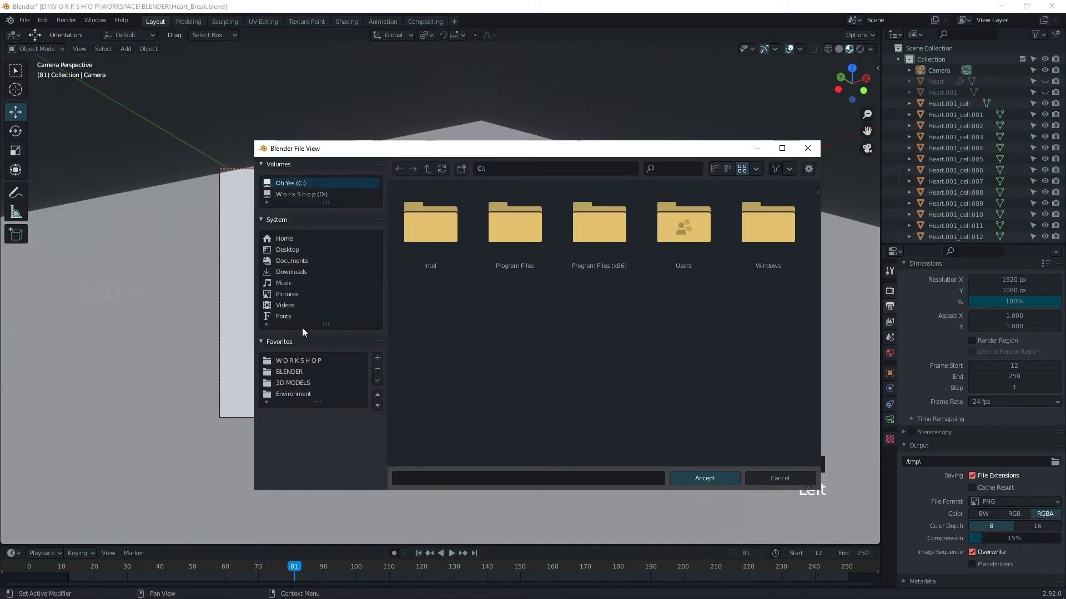
pyautogui.click(308, 295)
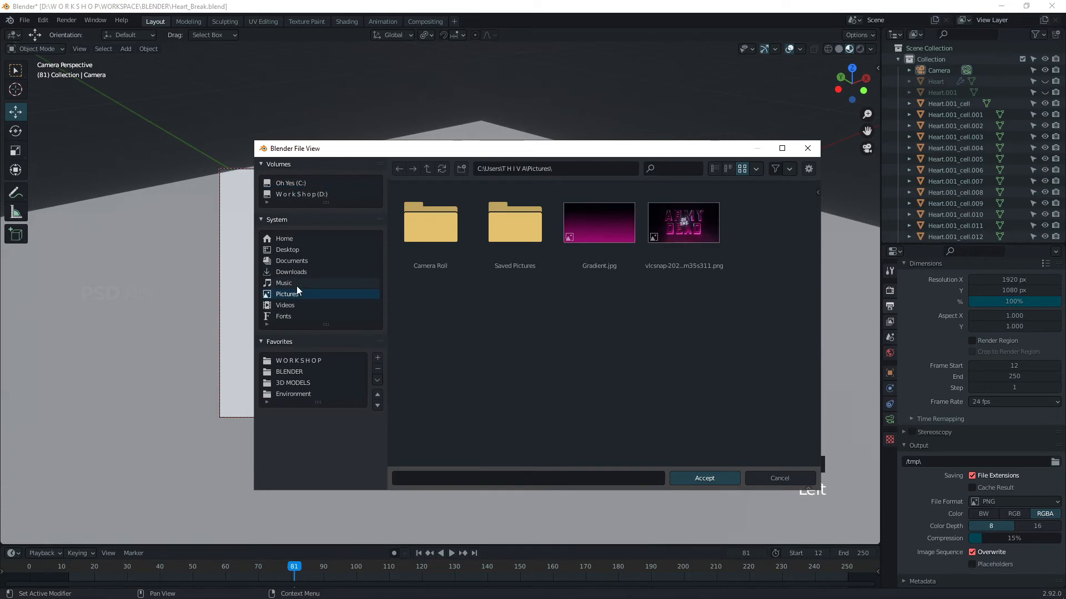
pyautogui.click(297, 284)
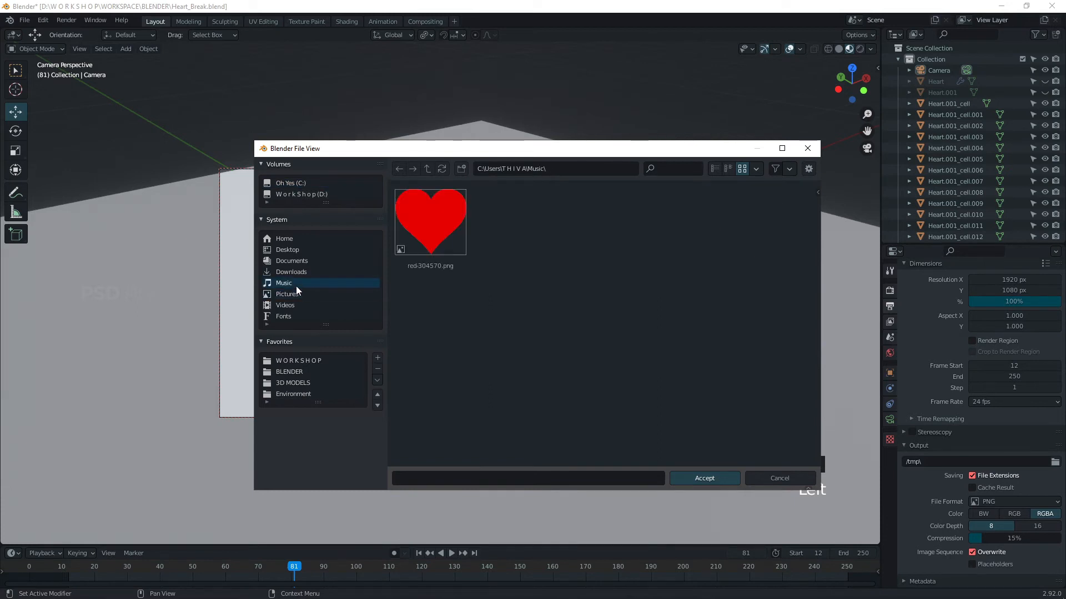
pyautogui.rightClick(547, 294)
pyautogui.click(522, 478)
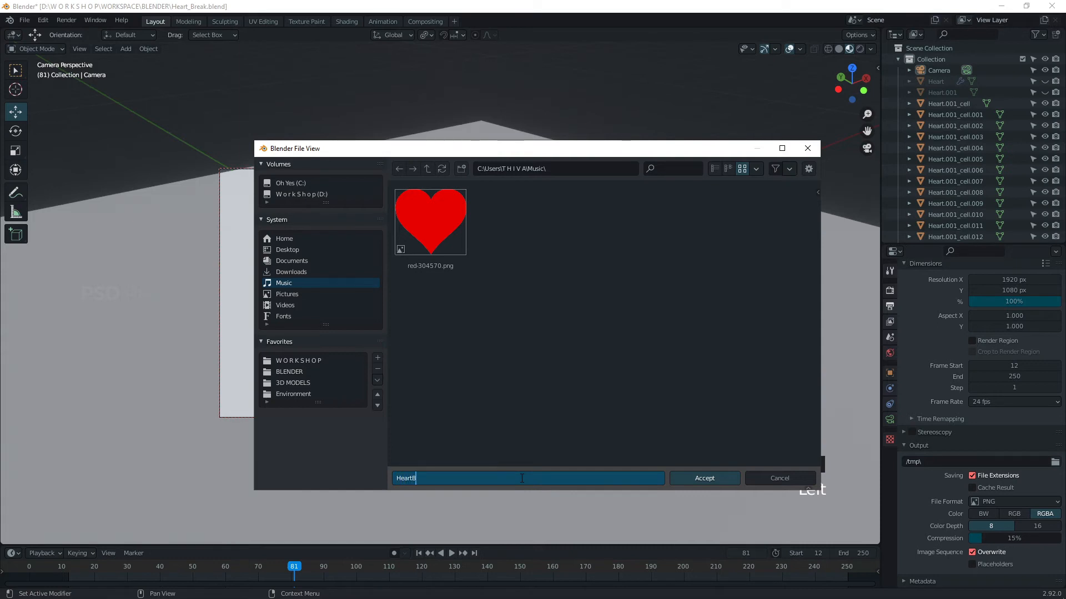
pyautogui.click(717, 478)
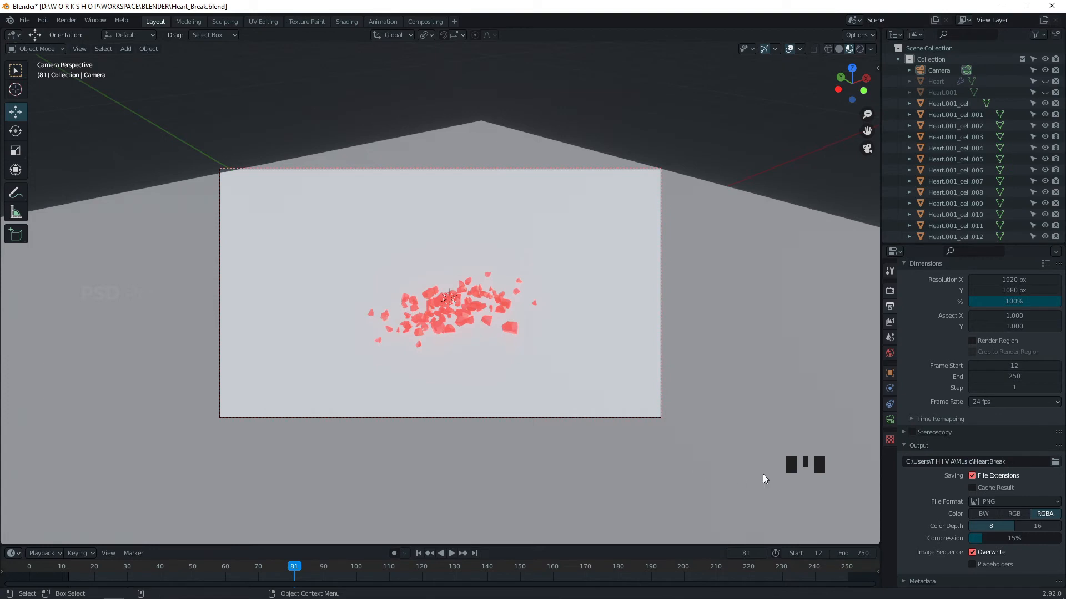
# - Set the output file format to FFmpeg Video and expand its encoding settings
pyautogui.click(994, 502)
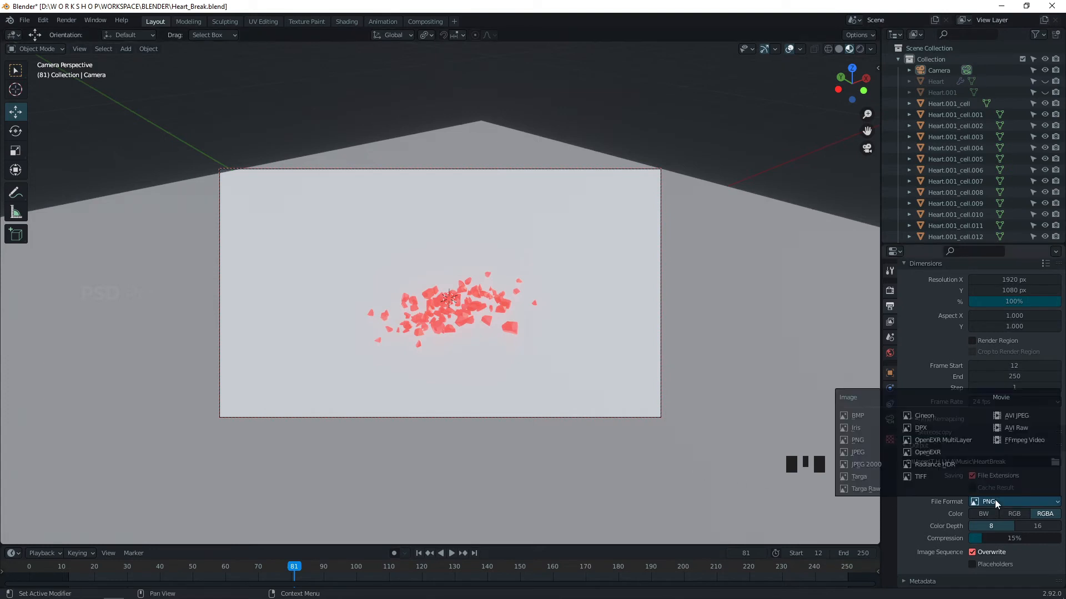
pyautogui.click(1027, 440)
pyautogui.click(928, 553)
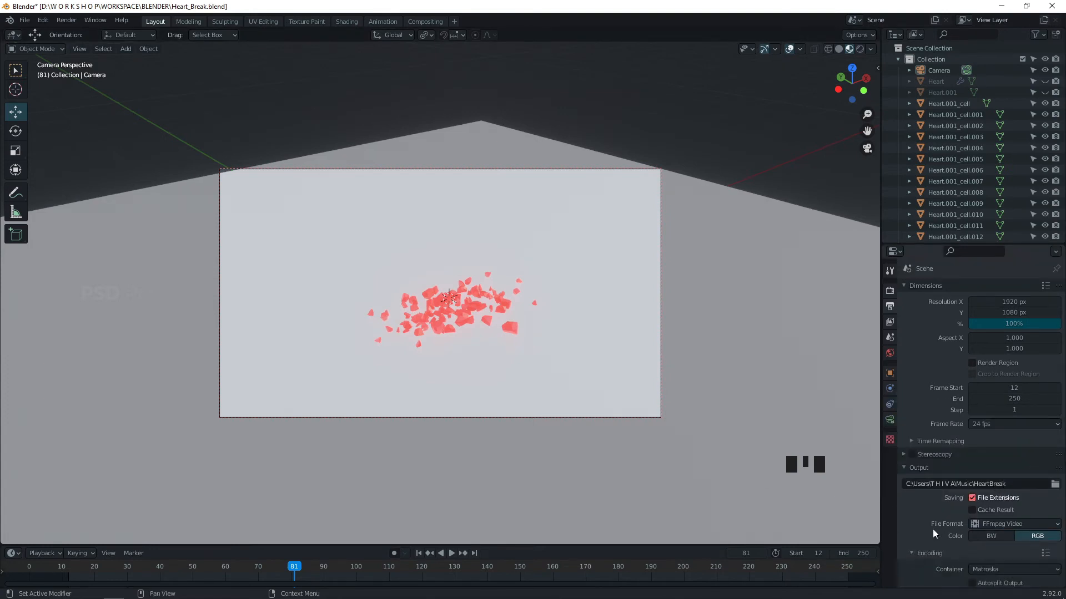
# - Review the video encoding settings, including container, codec and audio, and collapse the encoding and output sections
pyautogui.scroll(-5, 934, 521)
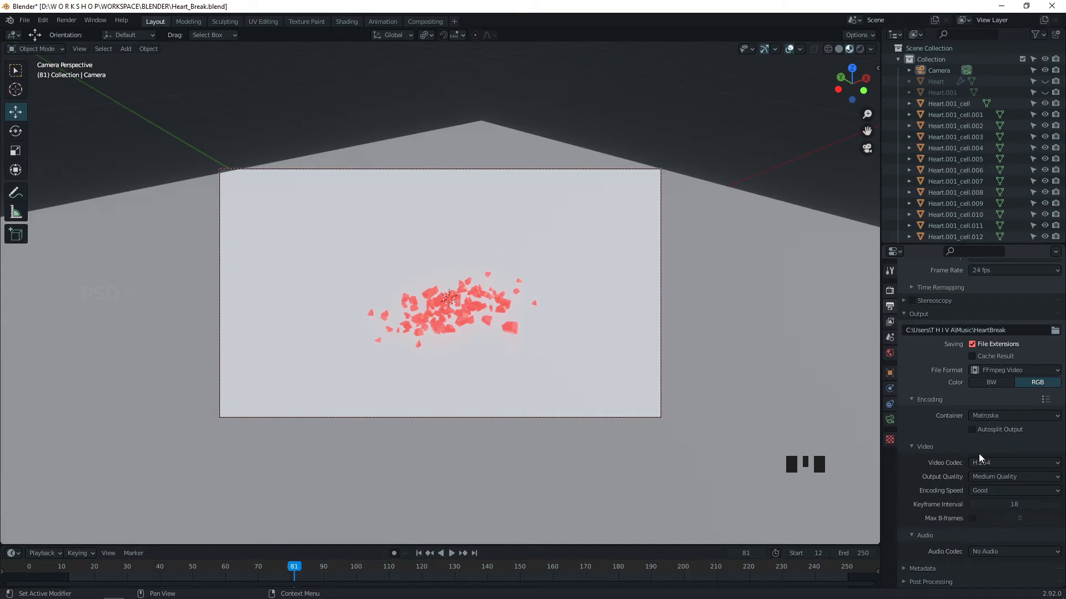
pyautogui.click(910, 450)
pyautogui.click(912, 478)
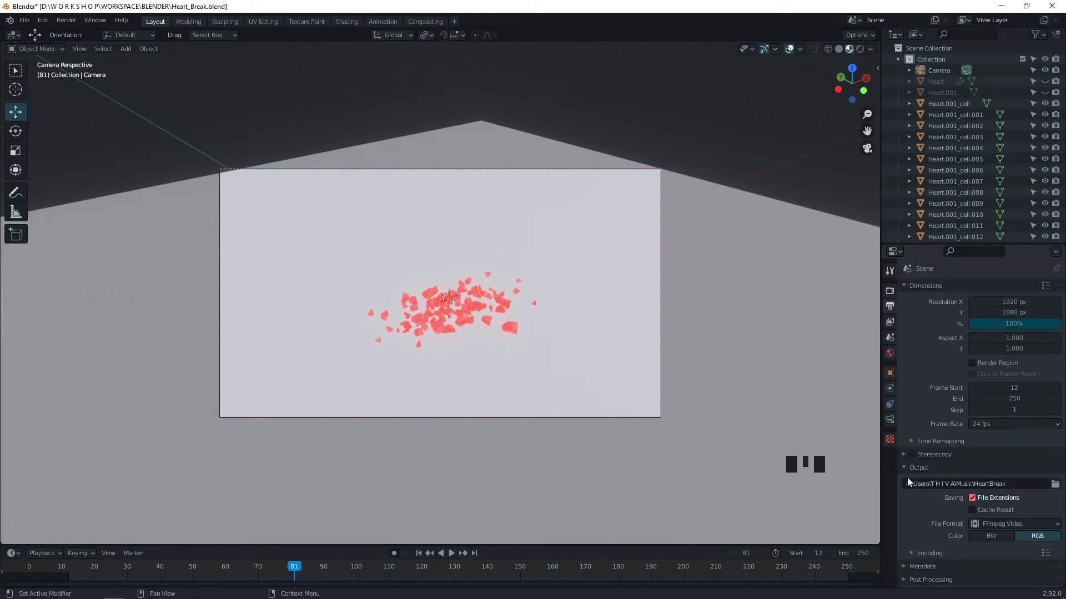
pyautogui.click(906, 470)
# - Open the render settings, return to frame 13 and display the viewport in rendered shading
pyautogui.click(890, 290)
pyautogui.press('Left')
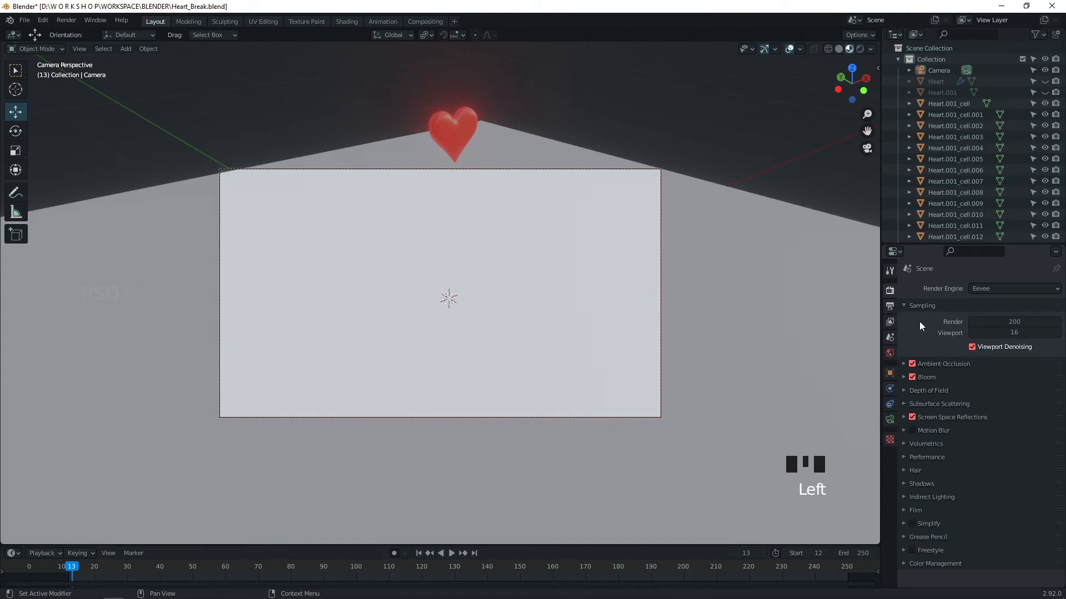
pyautogui.click(859, 49)
# - Use an Environment Texture as the world background color and load hotel_room_2k.hdr from the Texture folder
pyautogui.click(889, 353)
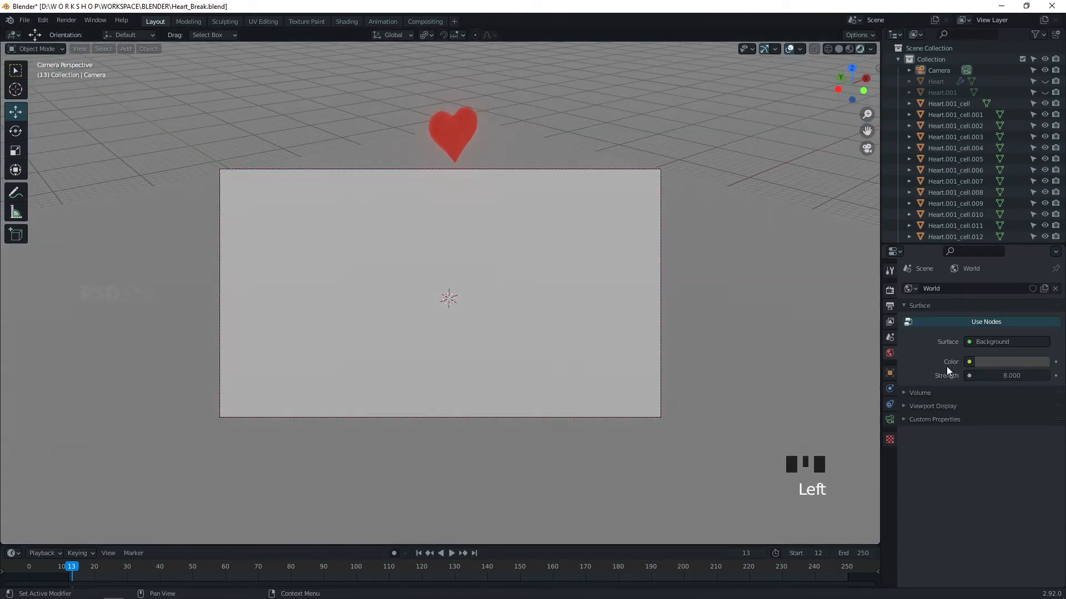
pyautogui.click(974, 362)
pyautogui.click(772, 418)
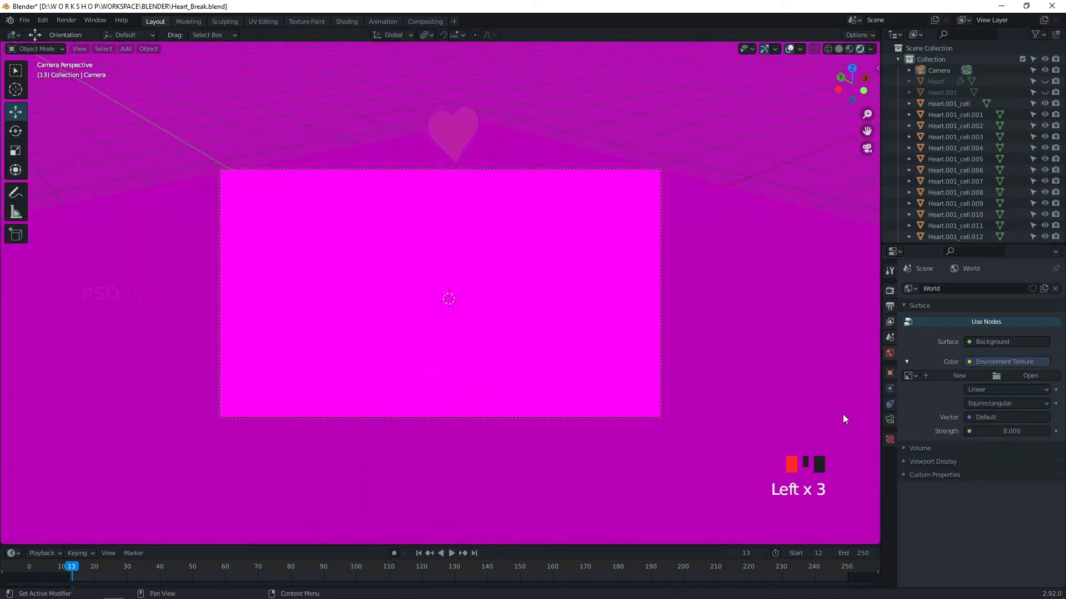
pyautogui.click(1030, 376)
pyautogui.hotkey('alt', 'Tab')
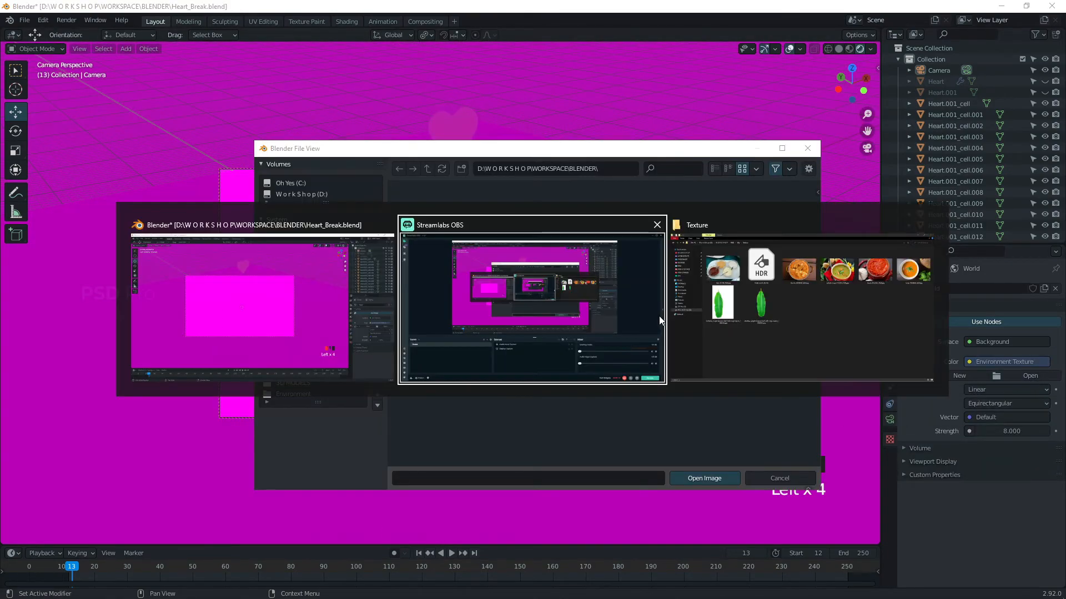
pyautogui.click(379, 99)
pyautogui.hotkey('alt', 'Tab')
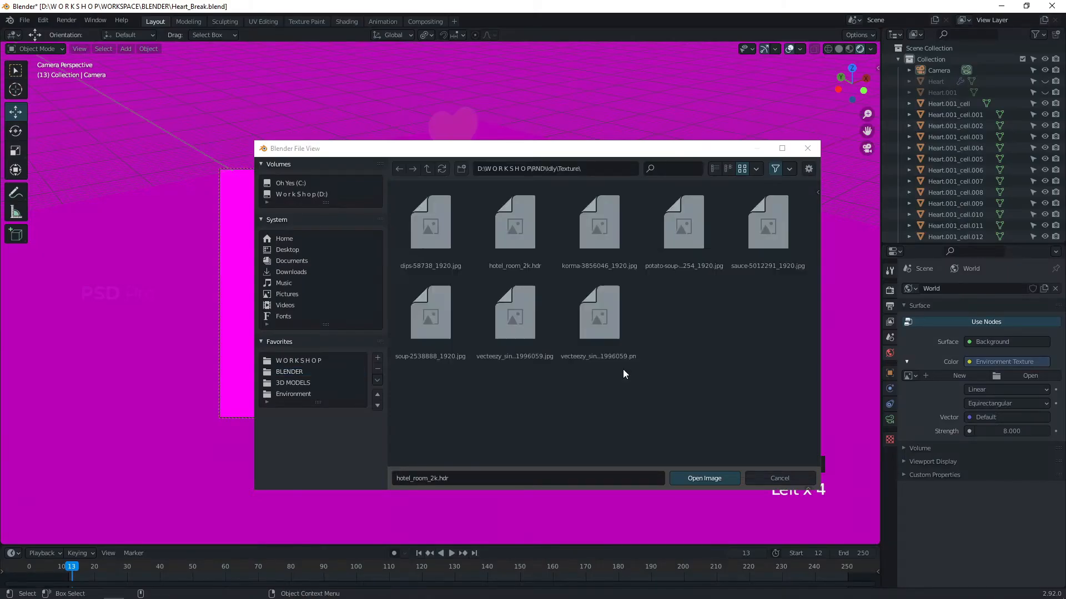
pyautogui.click(523, 230)
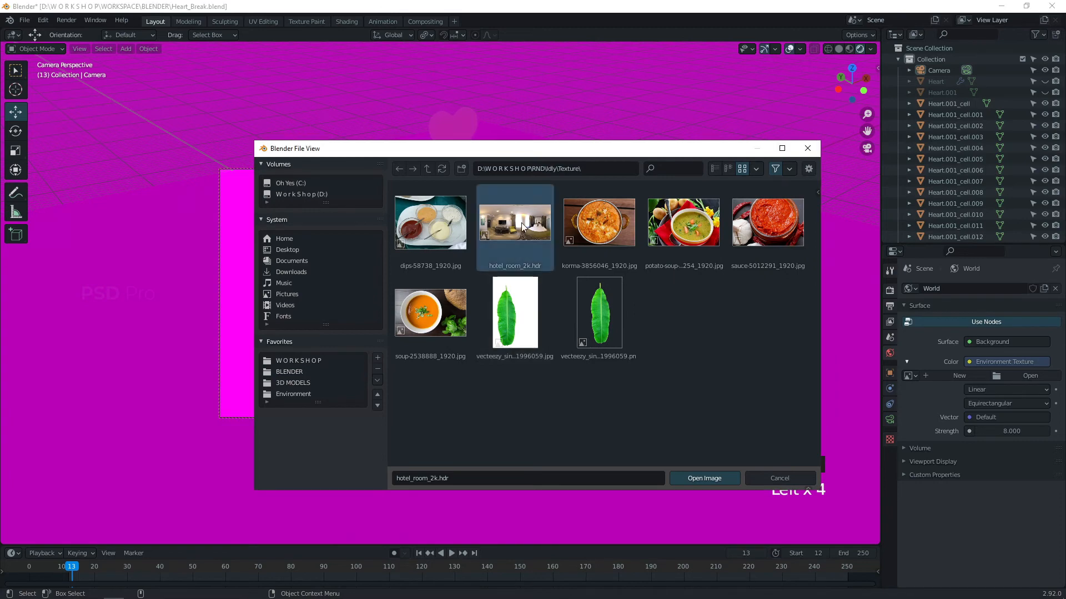
pyautogui.click(719, 477)
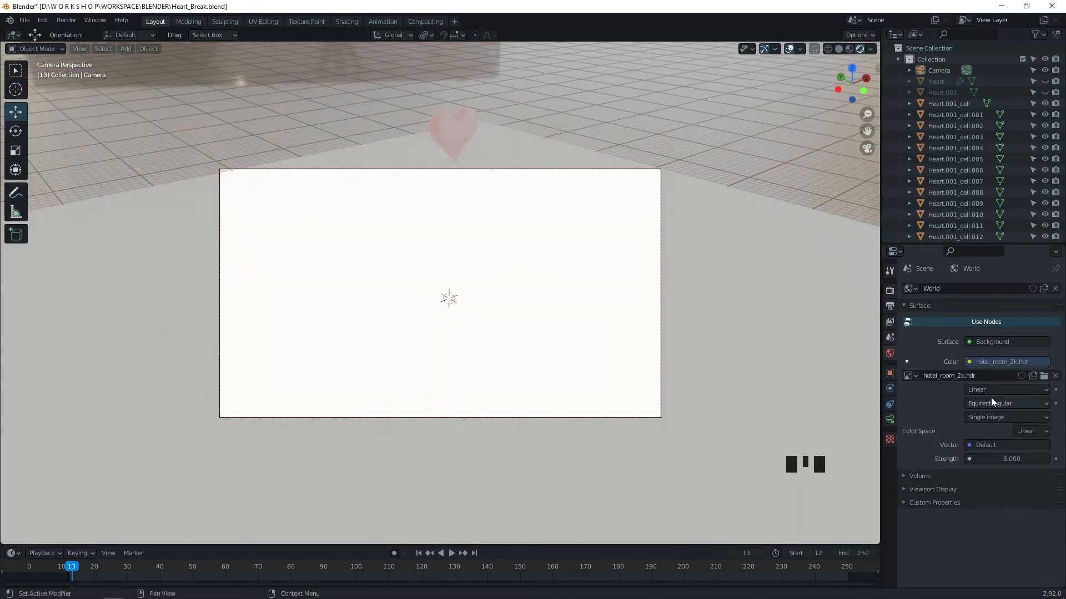
# - Set the world background strength to 0.9
pyautogui.click(1005, 459)
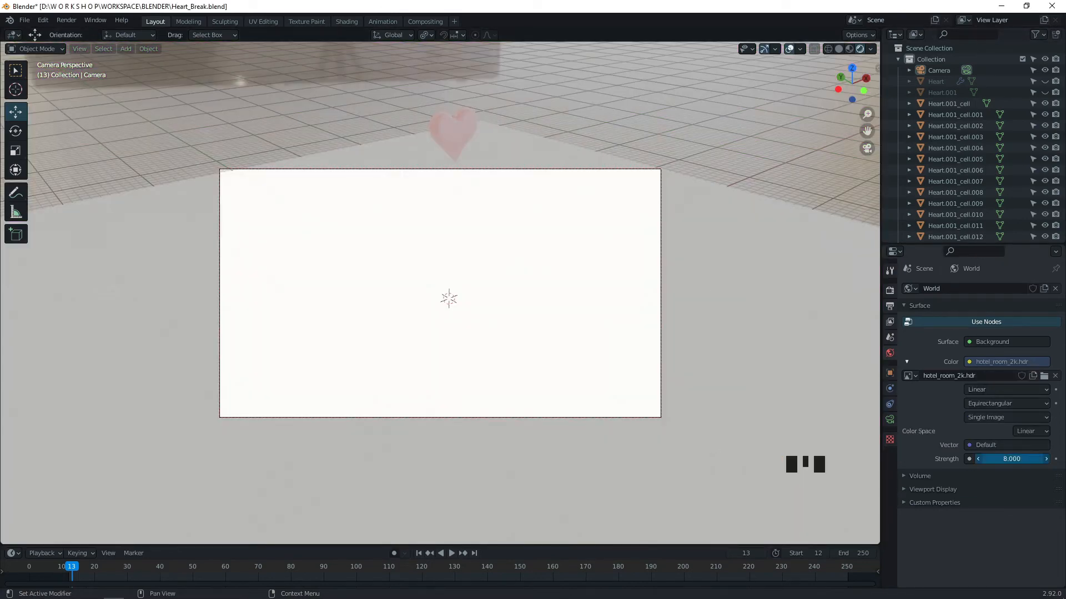
pyautogui.write('1')
pyautogui.click(1009, 461)
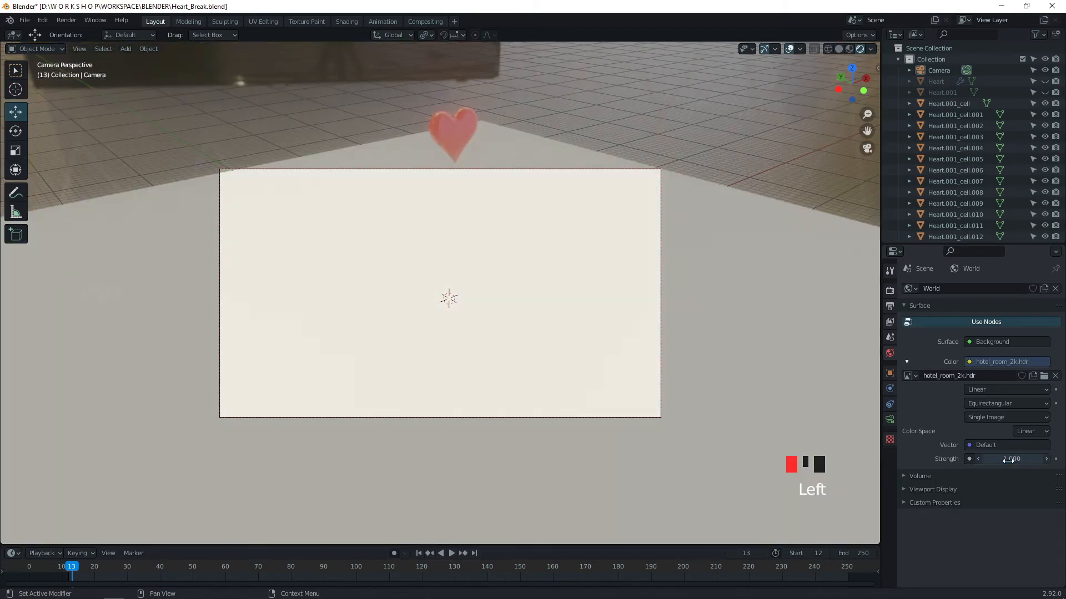
pyautogui.moveTo(1007, 461)
pyautogui.mouseDown()
pyautogui.moveTo(953, 461)
pyautogui.moveTo(1002, 461)
pyautogui.mouseUp()
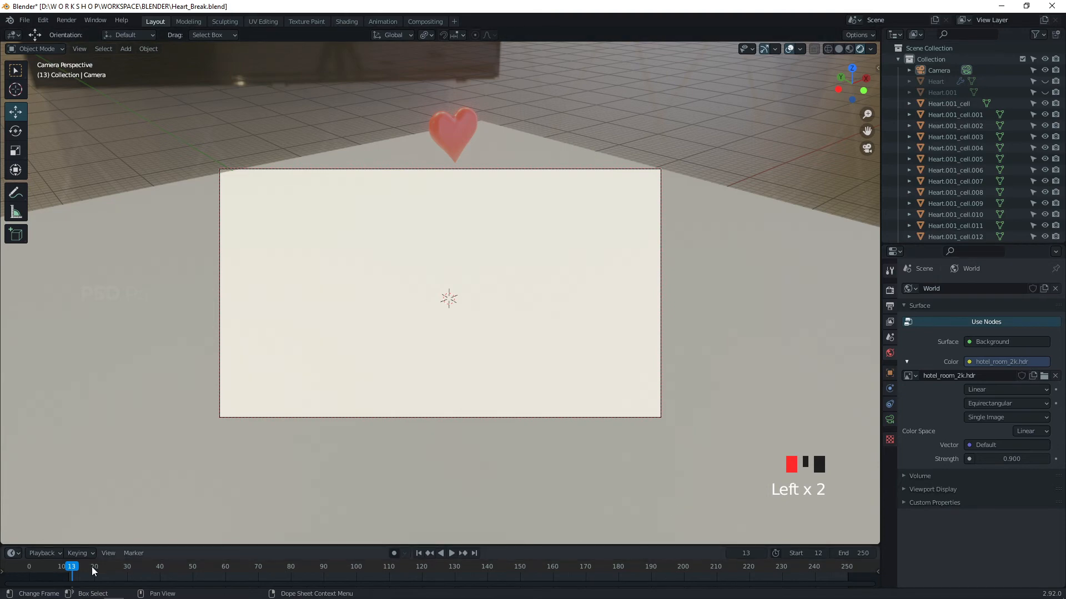
# - Scrub to frame 61, where the heart is shattered on the plane, and disable Bloom
pyautogui.moveTo(92, 567); pyautogui.dragTo(229, 567)
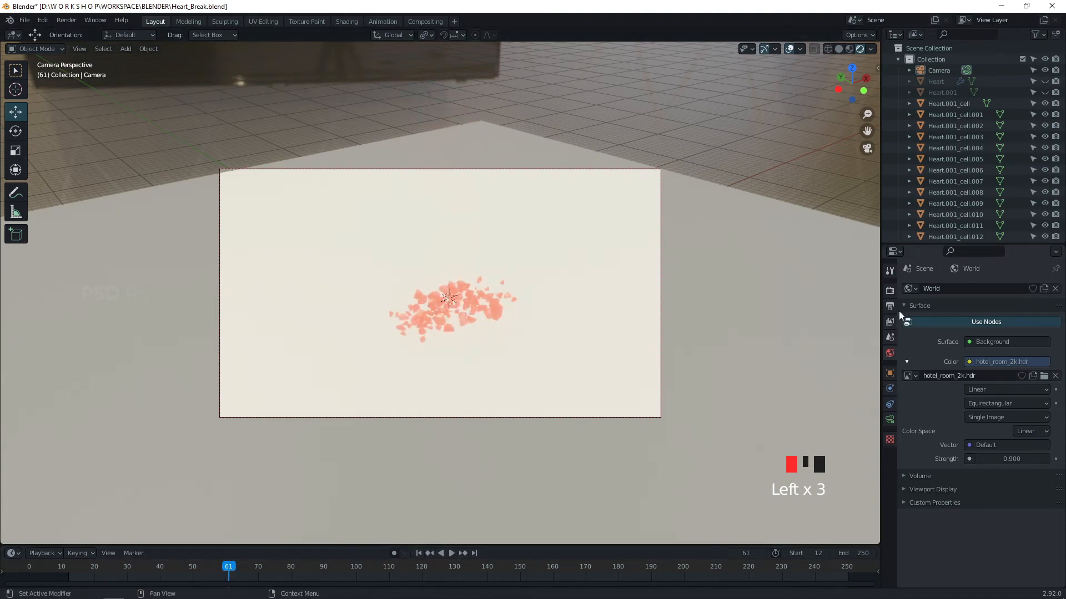
pyautogui.click(890, 291)
pyautogui.click(911, 376)
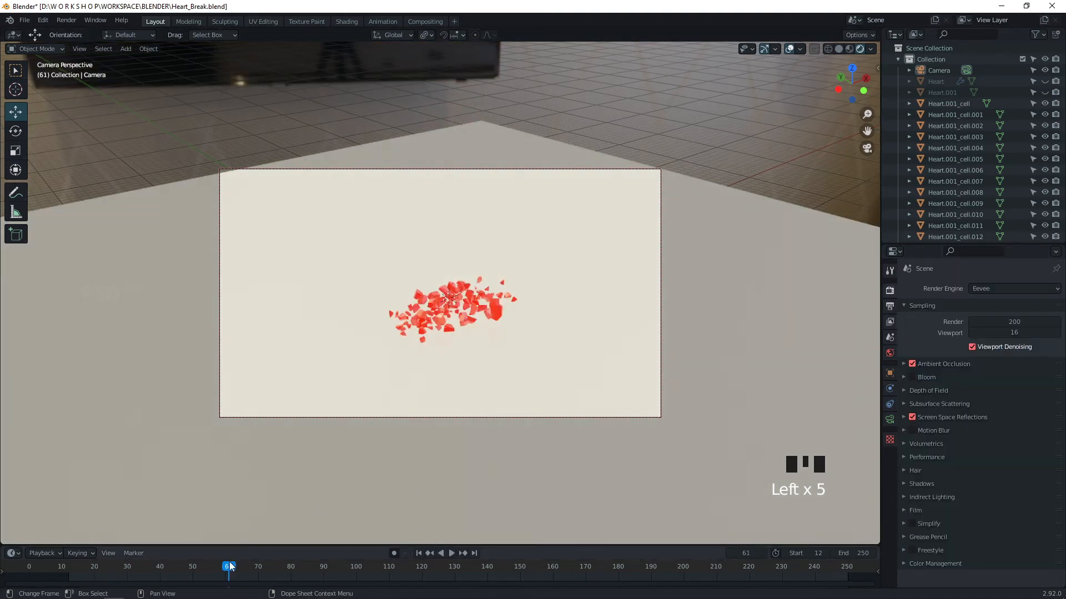
# - Replay the heart's fall from frame 0 without the glow and move to frame 83
pyautogui.moveTo(230, 566); pyautogui.dragTo(17, 567)
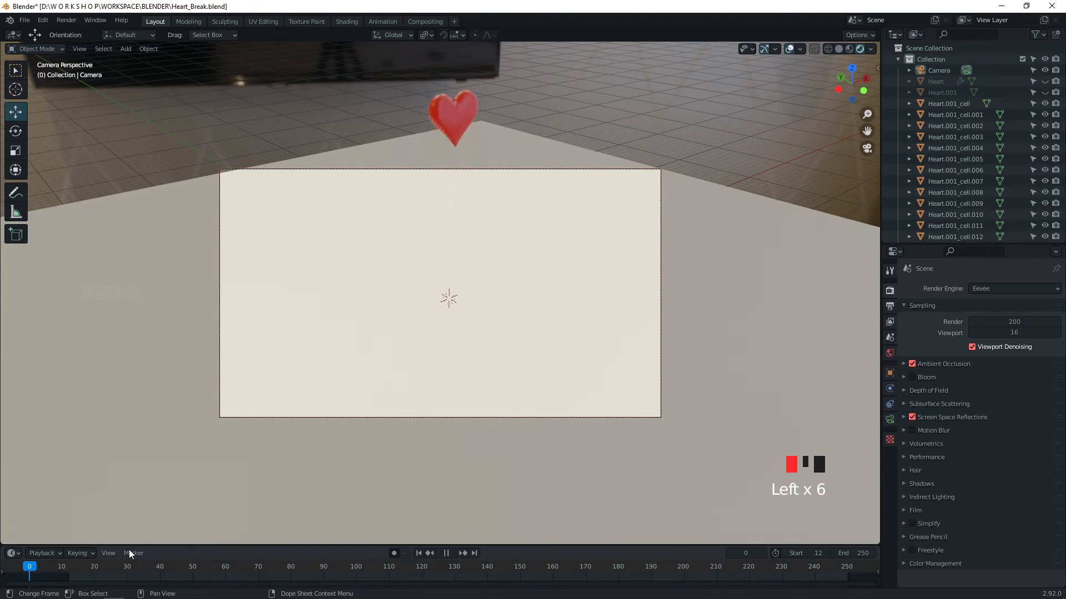
pyautogui.moveTo(113, 572)
pyautogui.mouseDown()
pyautogui.moveTo(474, 567)
pyautogui.moveTo(127, 574)
pyautogui.mouseUp()
pyautogui.click(301, 574)
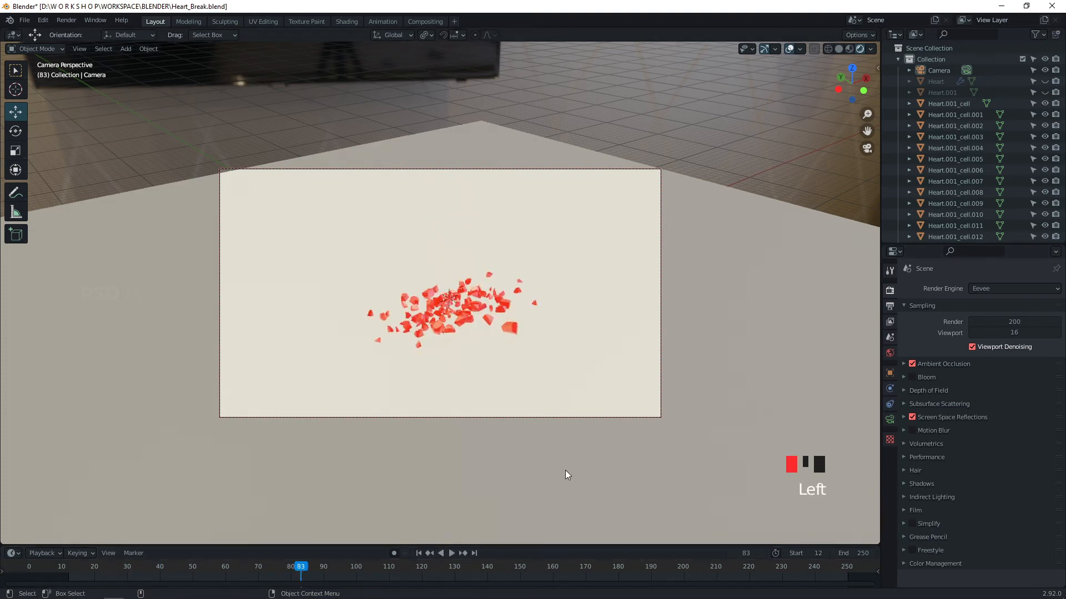
# - Add a Sun light to the scene
pyautogui.click(735, 183)
pyautogui.hotkey('shift', 'a')
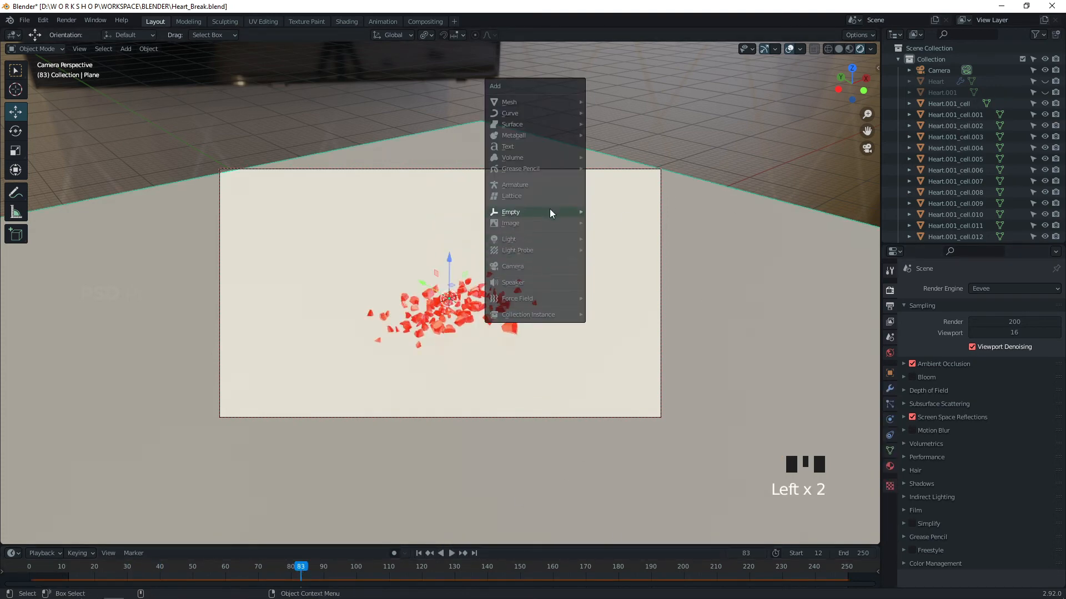
pyautogui.moveTo(532, 237)
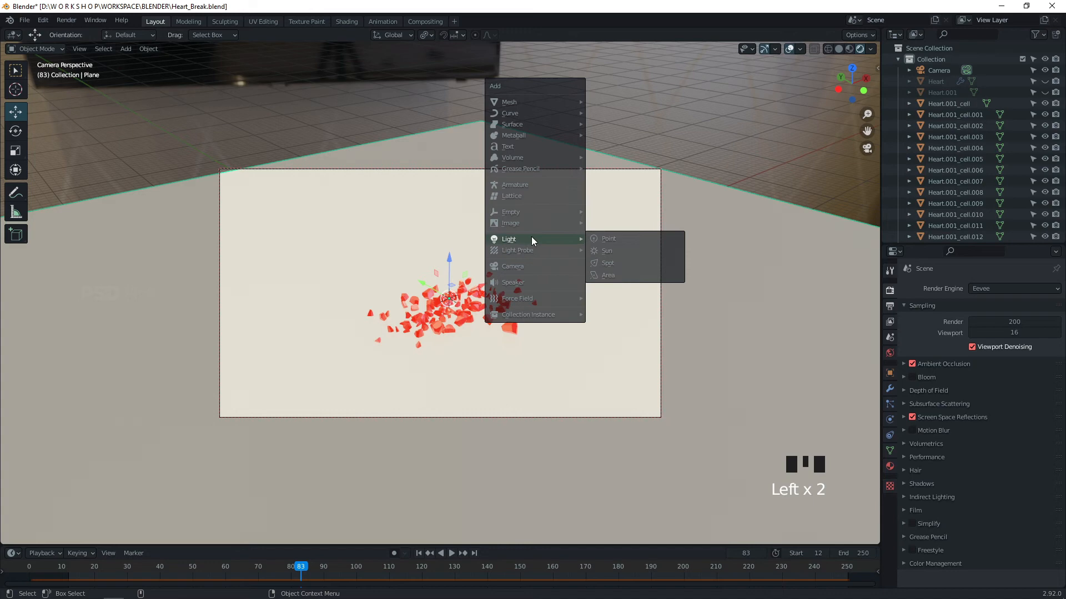
pyautogui.click(620, 251)
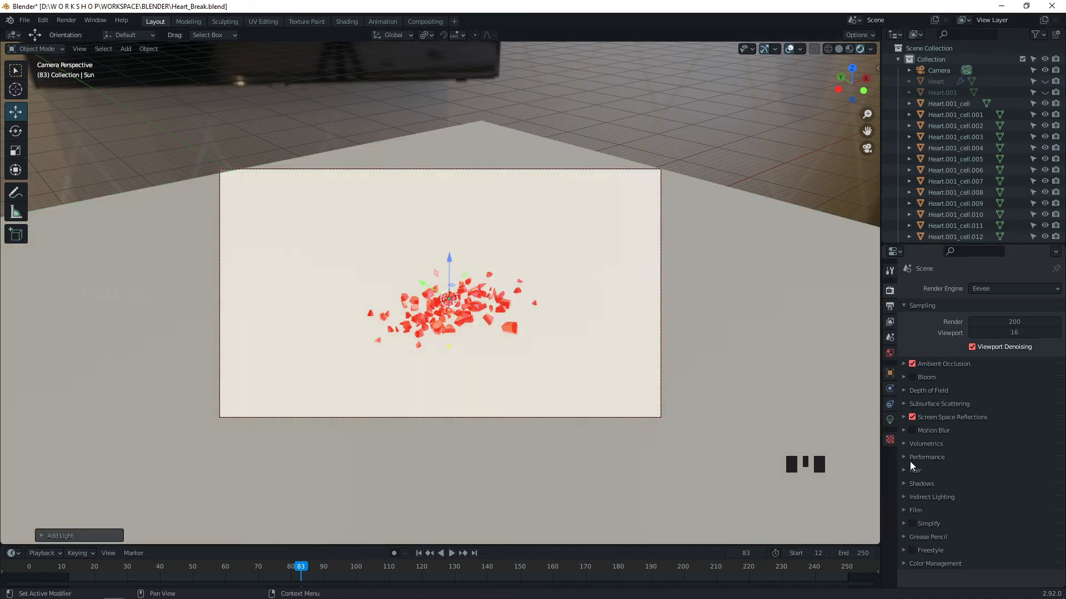
# - Set both the cube and cascade shadow sizes to 2048 px
pyautogui.click(904, 483)
pyautogui.click(994, 500)
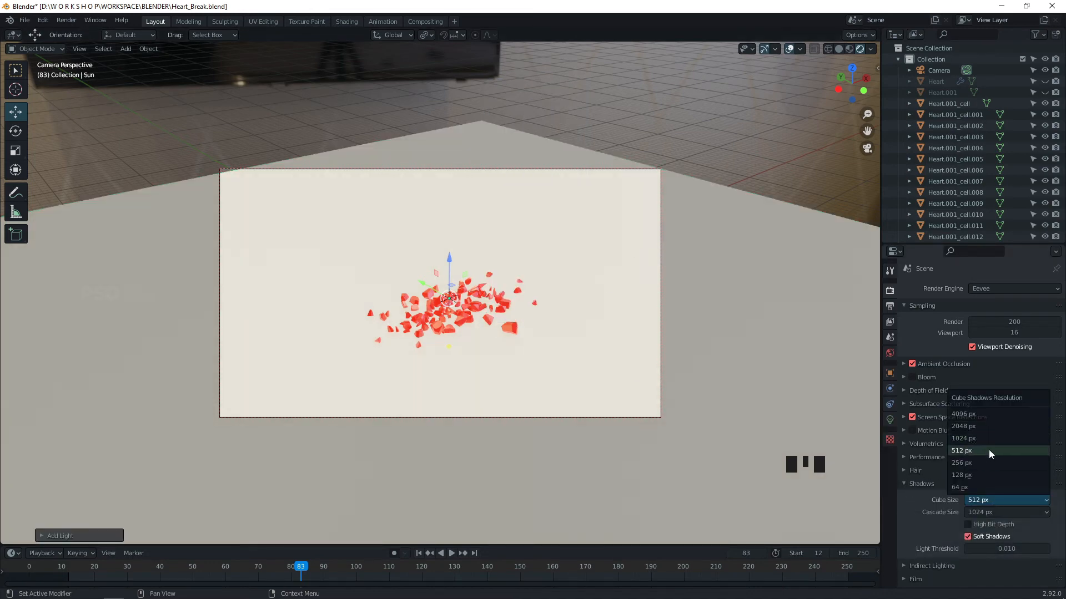
pyautogui.click(982, 426)
pyautogui.click(1001, 511)
pyautogui.click(961, 439)
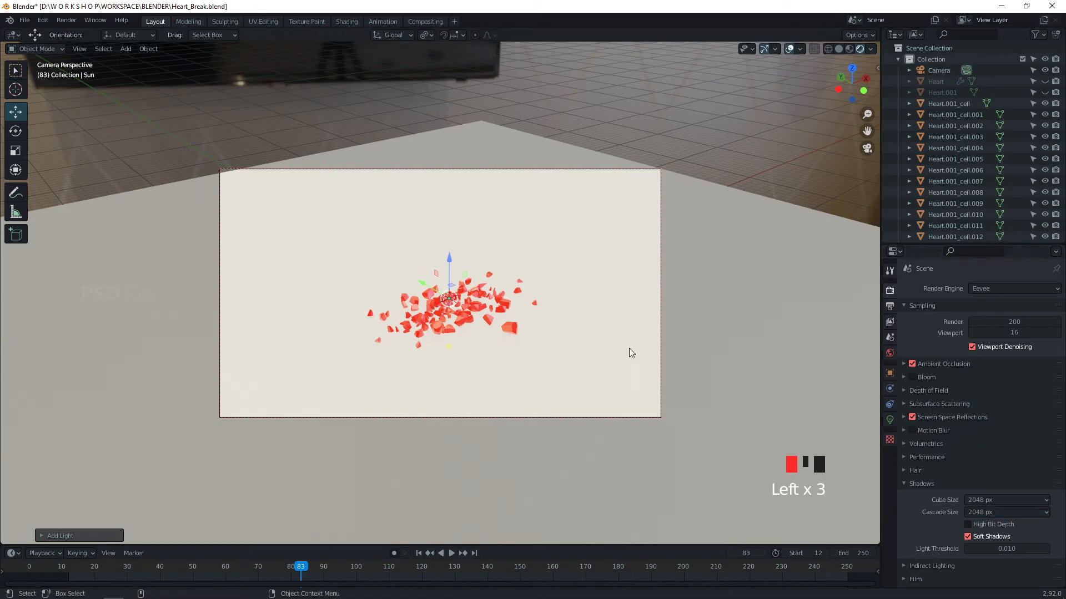
# - Raise the sun light vertically well above the heart, check it at frame 37 and adjust its aim slightly
pyautogui.moveTo(451, 261); pyautogui.dragTo(453, 83)
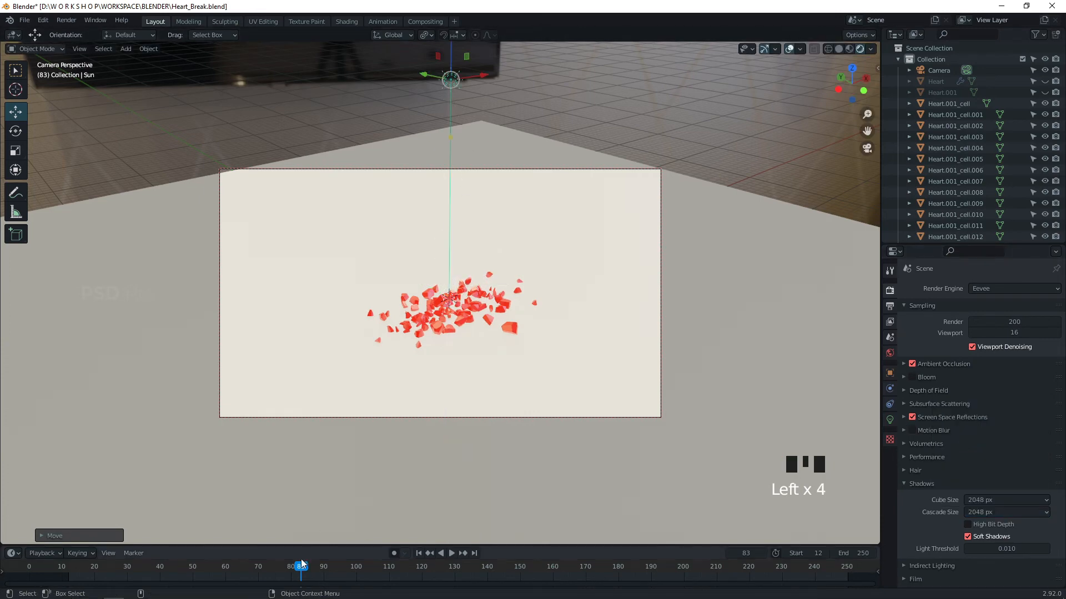
pyautogui.moveTo(300, 572); pyautogui.dragTo(150, 575)
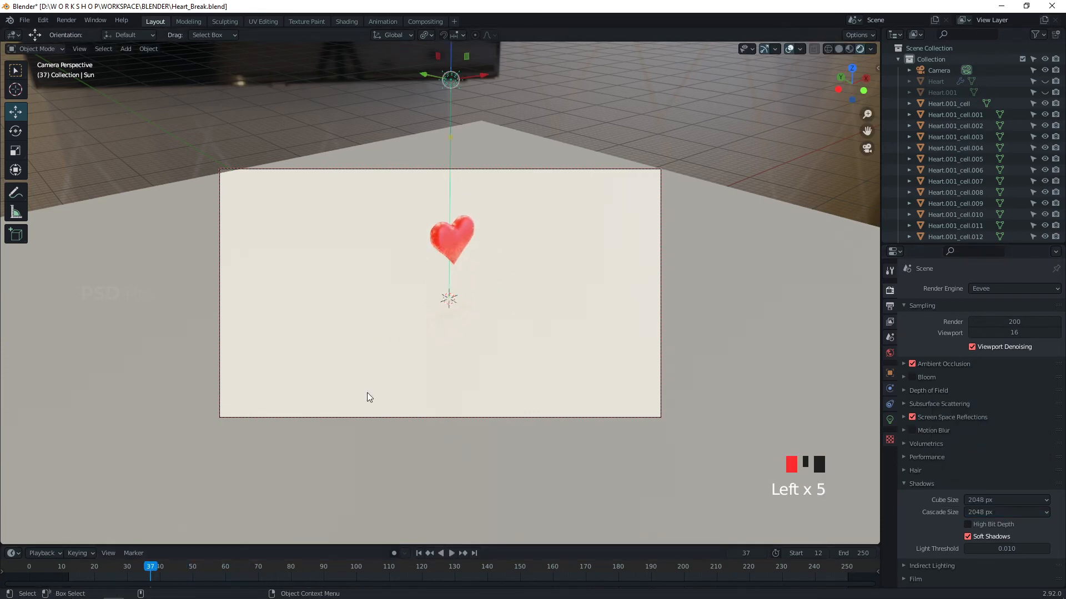
pyautogui.click(465, 144)
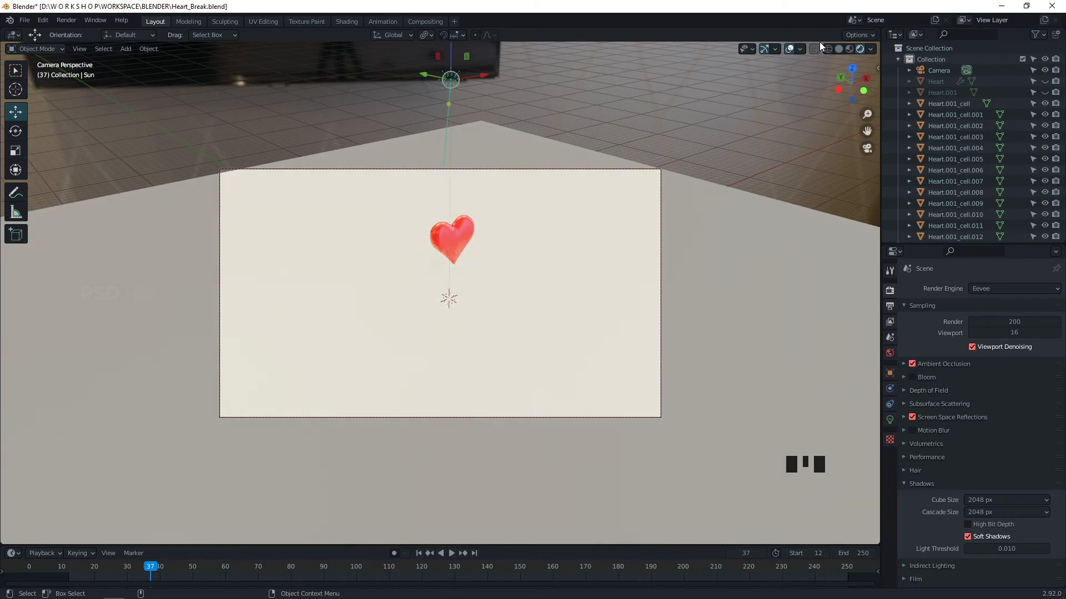
# - Examine the sun's lighting in rendered view from around the scene, and through the camera on the shattered heart
pyautogui.click(849, 49)
pyautogui.click(858, 49)
pyautogui.click(739, 92)
pyautogui.keyDown('alt'); pyautogui.moveTo(738, 91); pyautogui.dragTo(394, 296); pyautogui.keyUp('alt')
pyautogui.keyDown('alt'); pyautogui.moveTo(543, 308); pyautogui.dragTo(650, 303); pyautogui.keyUp('alt')
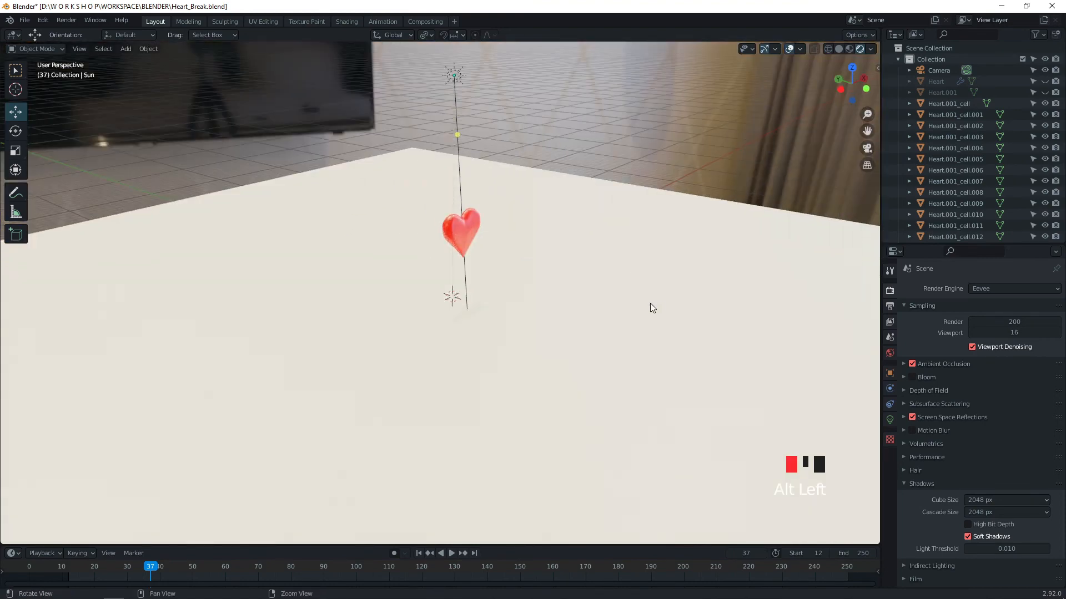
pyautogui.press('KP_0')
pyautogui.moveTo(150, 565); pyautogui.dragTo(332, 551)
pyautogui.press('space')
# - Set the sun light's strength to 15 and scrub the shattered frames to check the lighting
pyautogui.click(890, 353)
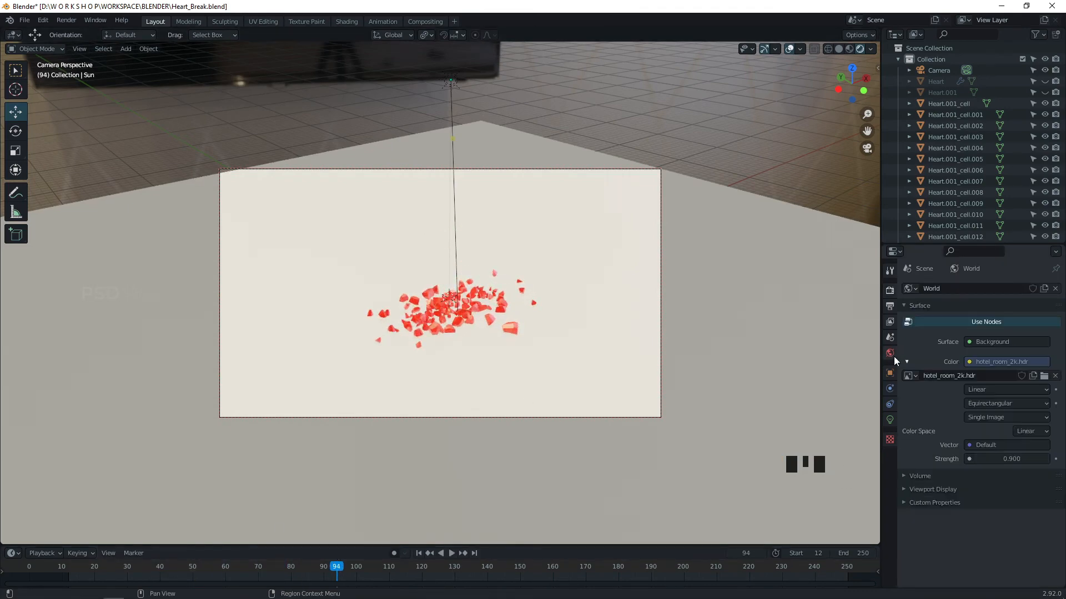
pyautogui.click(452, 82)
pyautogui.click(888, 419)
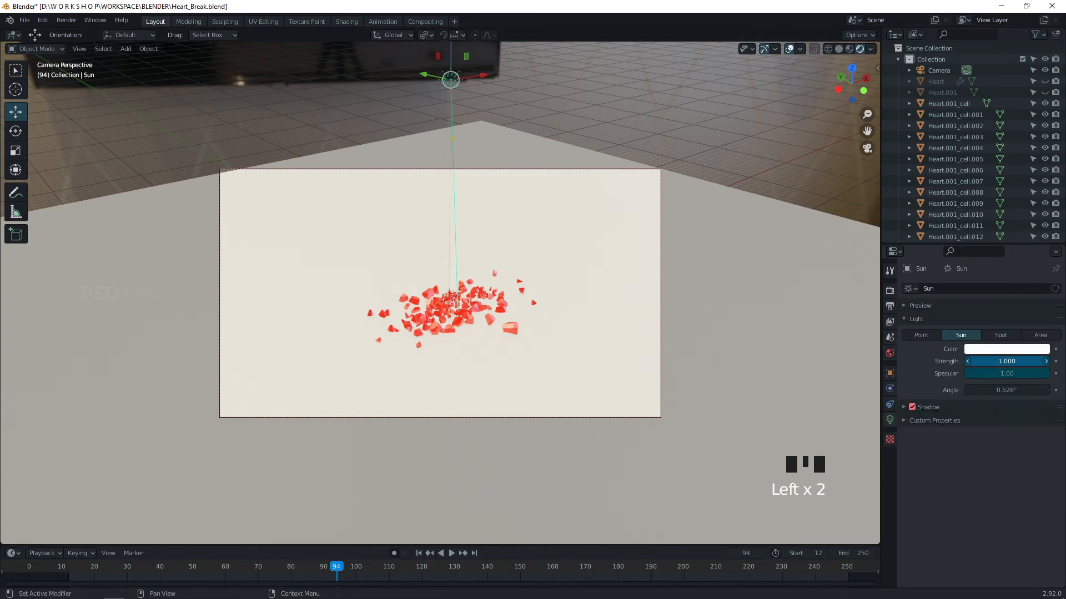
pyautogui.click(1018, 360)
pyautogui.write('0.25')
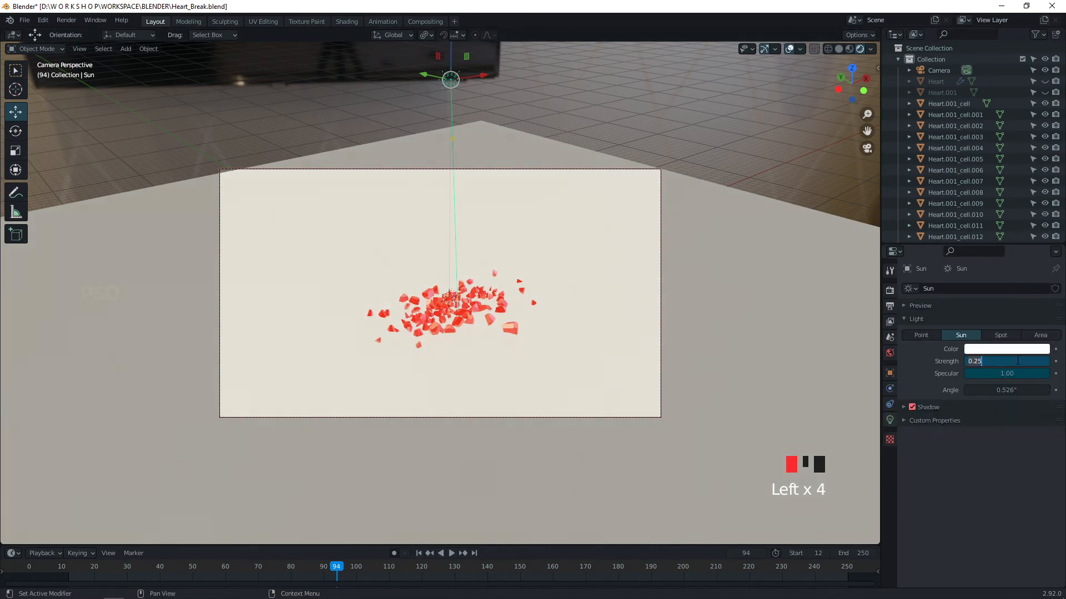
pyautogui.write('5')
pyautogui.click(1017, 361)
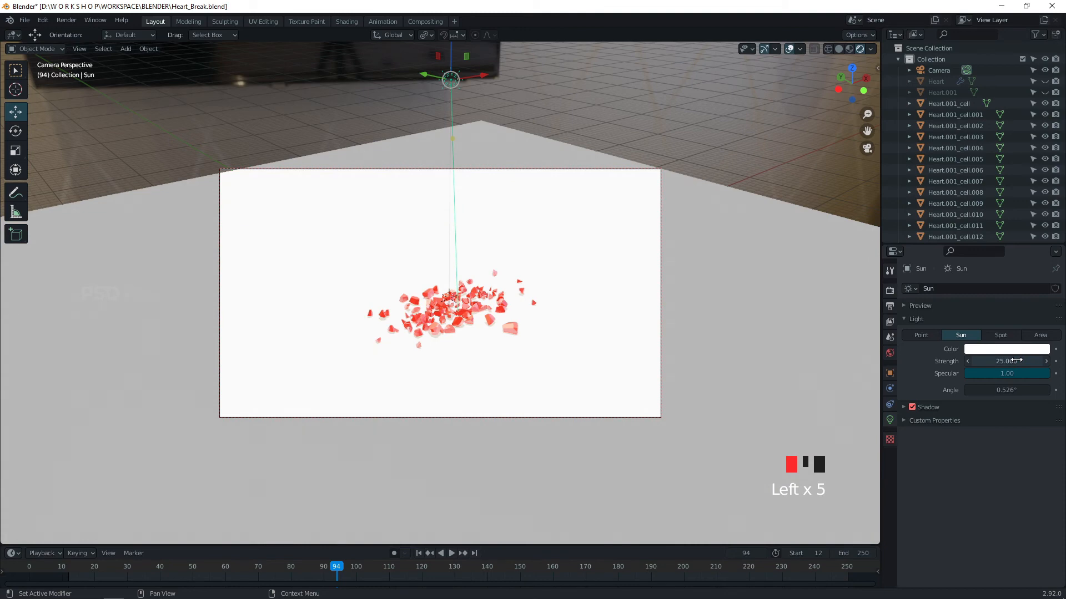
pyautogui.click(1018, 361)
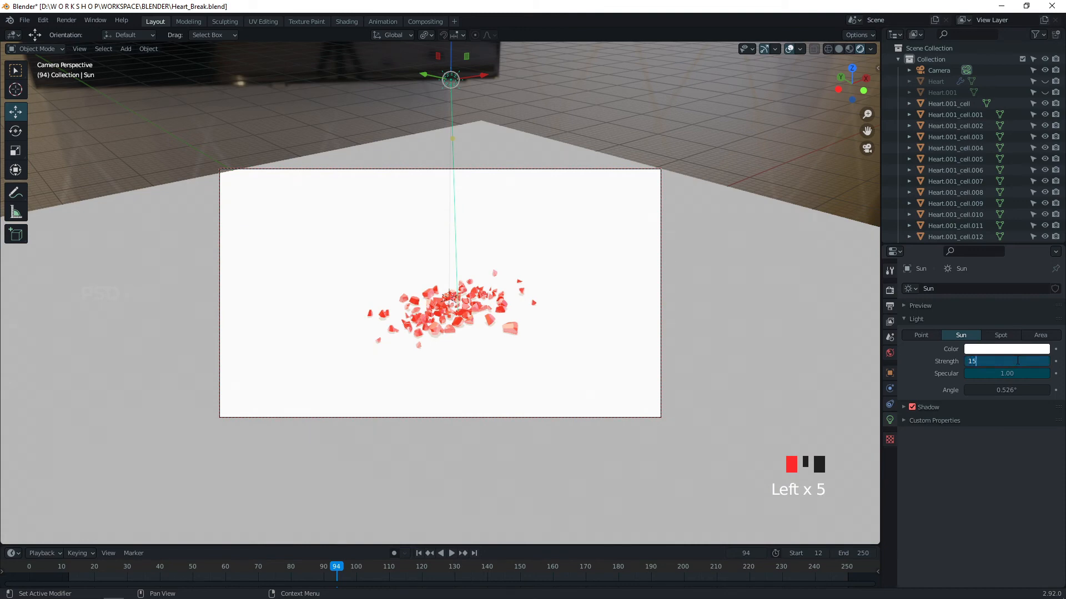
pyautogui.press('Return')
pyautogui.moveTo(336, 570); pyautogui.dragTo(361, 532)
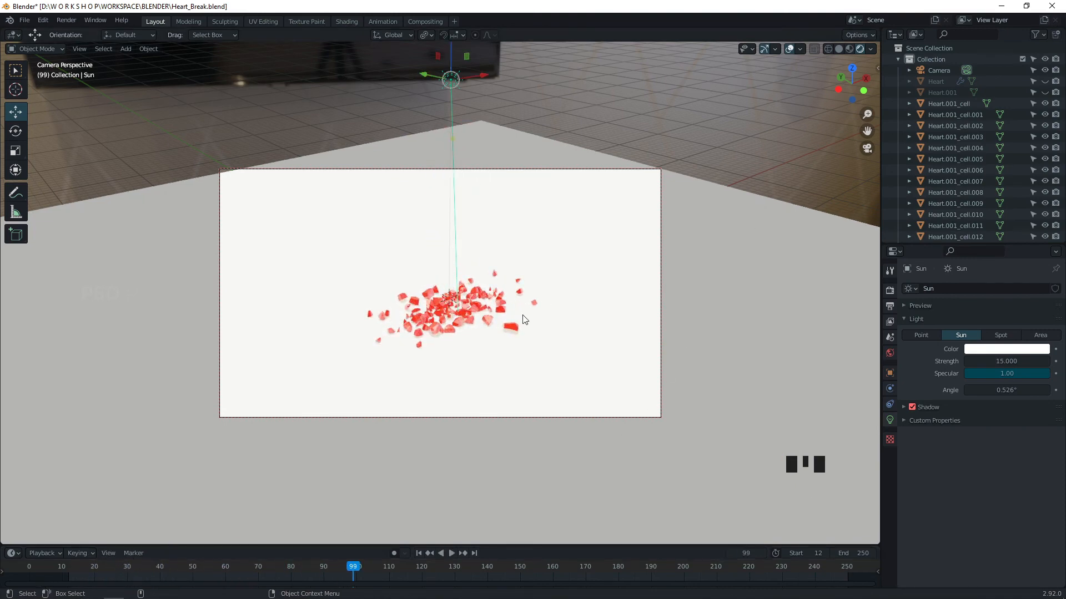
# - Raise the Red_Heart material's roughness to 0.757 on a heart fragment and scrub the animation to check it
pyautogui.click(513, 329)
pyautogui.click(889, 469)
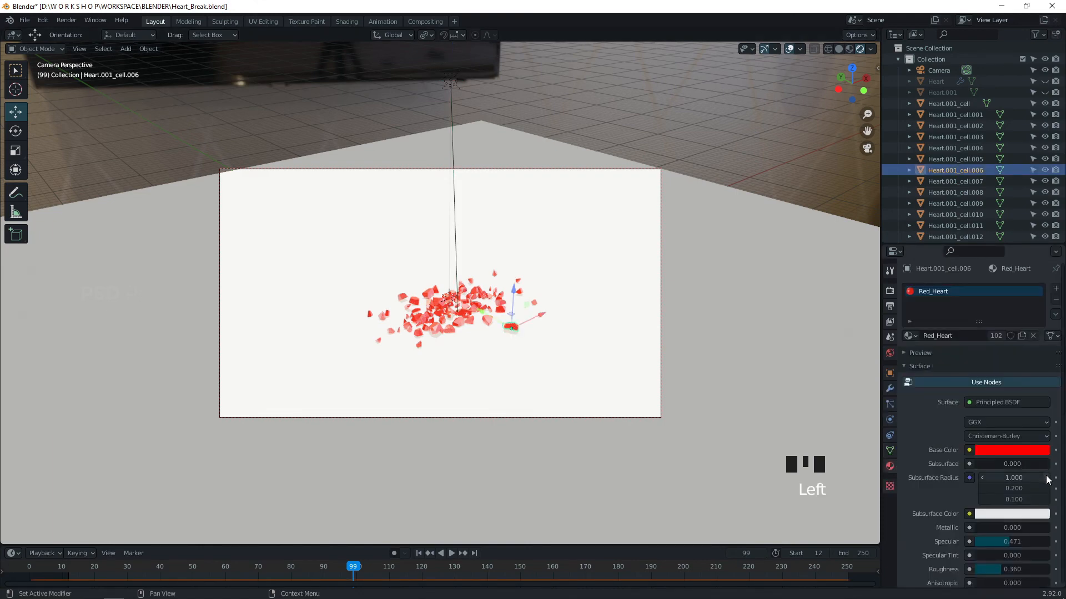
pyautogui.scroll(-4, 960, 519)
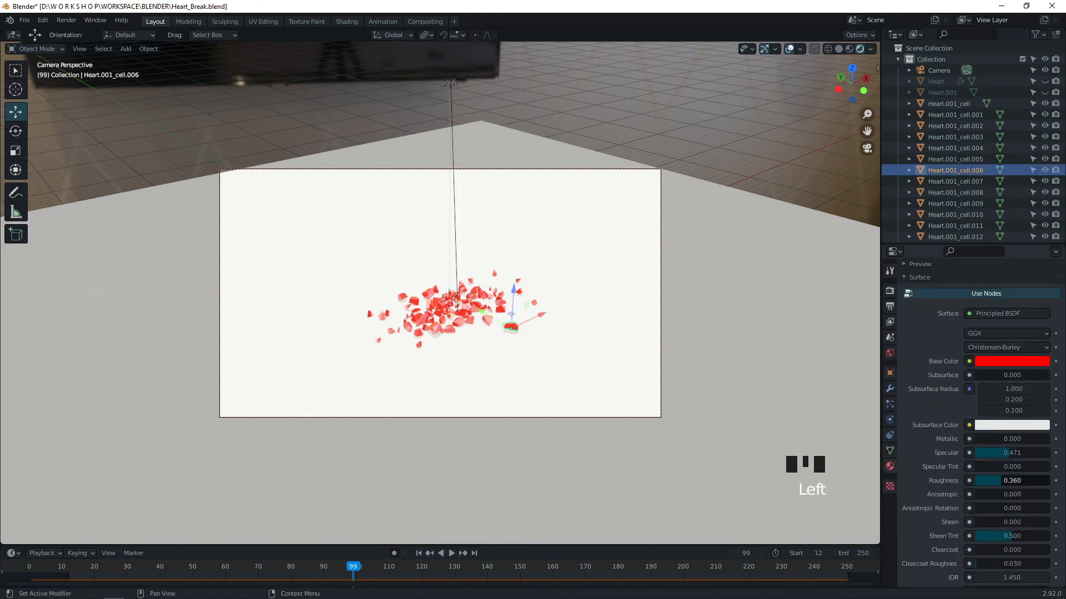
pyautogui.moveTo(999, 481); pyautogui.dragTo(1030, 481)
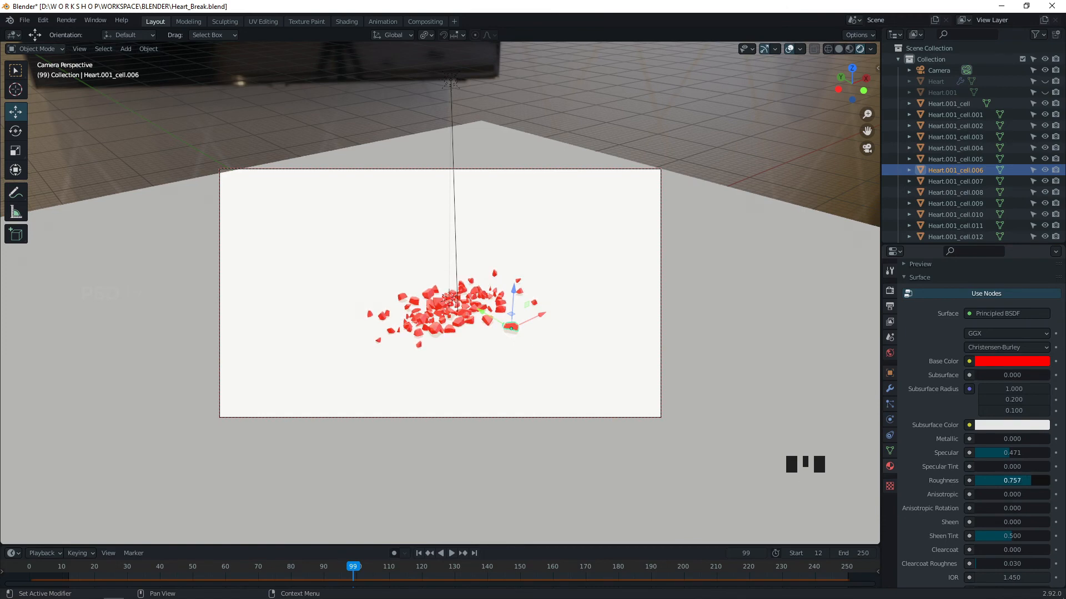
pyautogui.moveTo(353, 566); pyautogui.dragTo(268, 545)
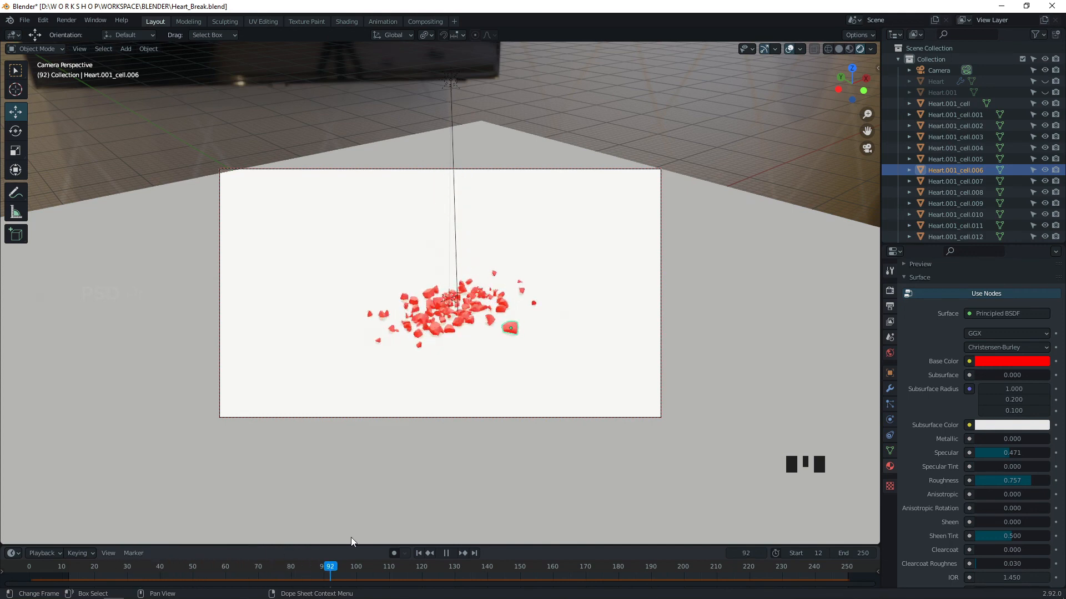
# - Stop the playback, set the heart fragment material's specular to 0.412, and save the file with nothing selected
pyautogui.press('space')
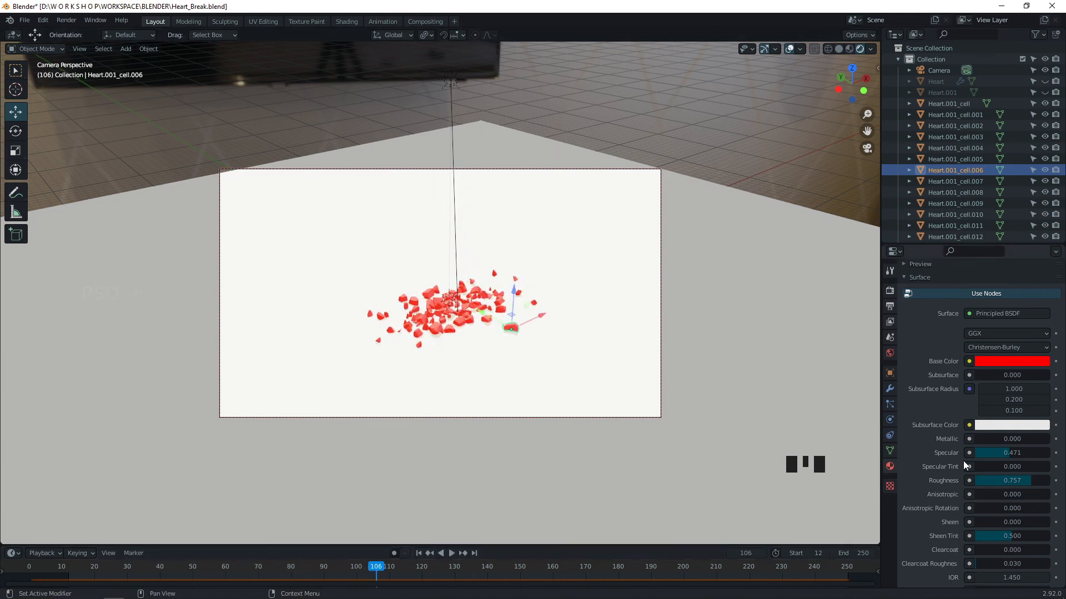
pyautogui.click(690, 141)
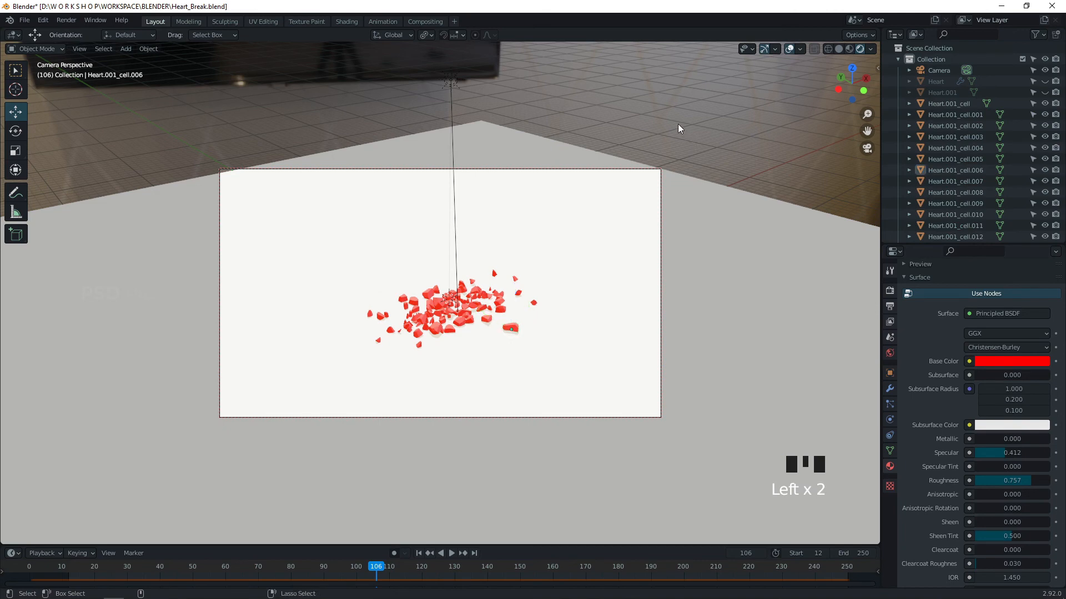
pyautogui.hotkey('ctrl', 's')
# - Check the scene's output dimensions and frame range, and play back the rendered heart break animation
pyautogui.click(890, 271)
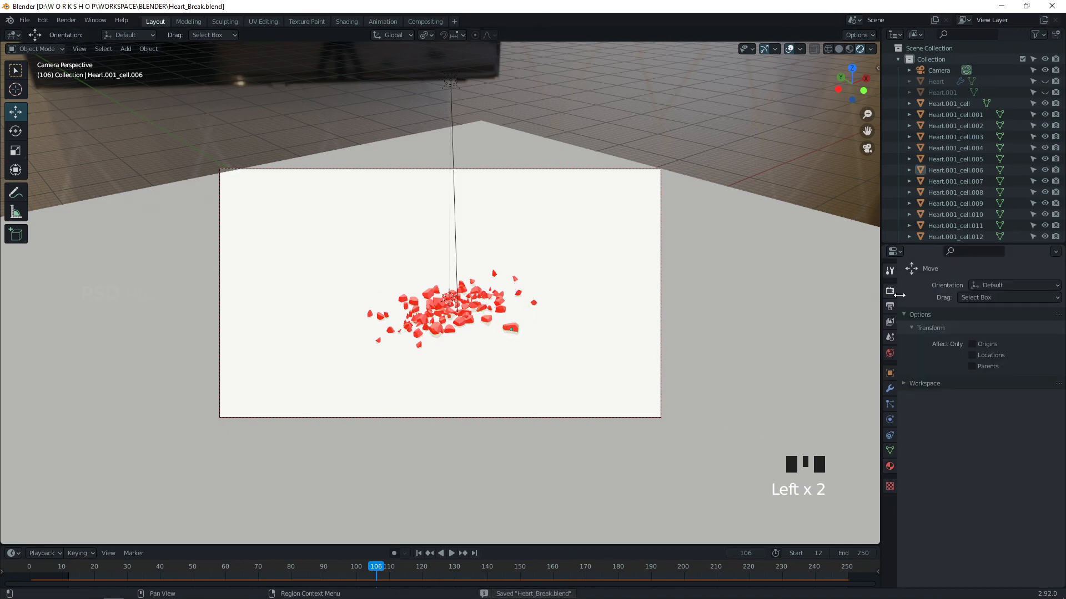
pyautogui.click(889, 291)
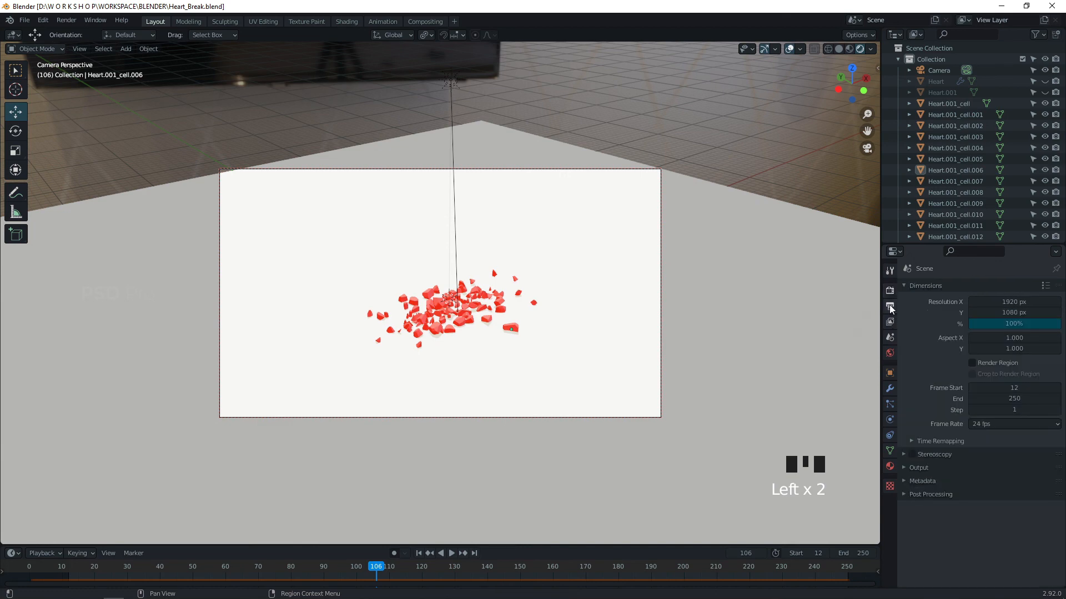
pyautogui.click(74, 21)
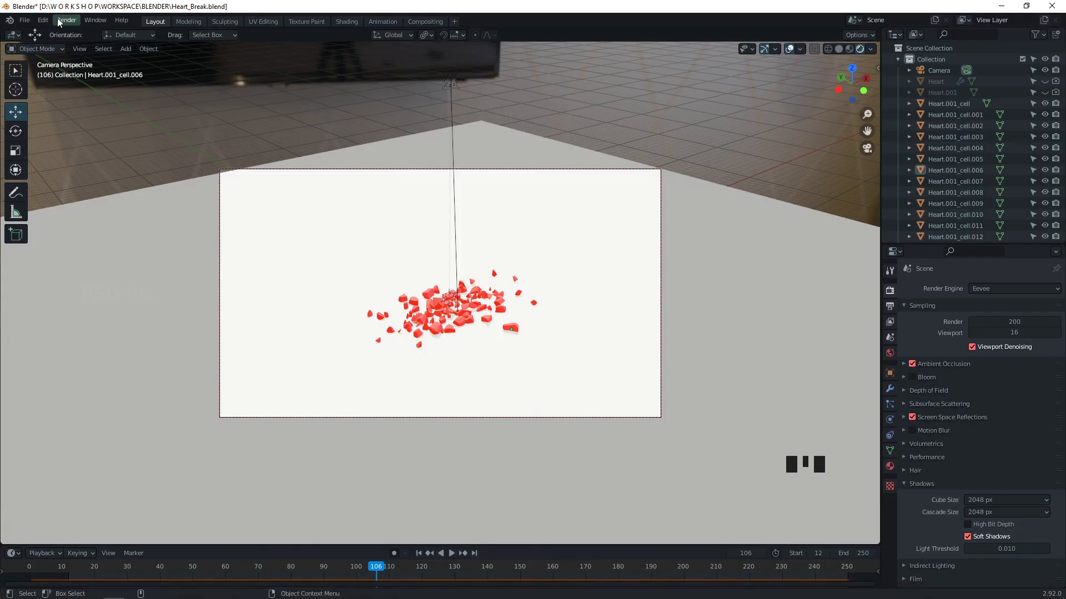
pyautogui.click(66, 20)
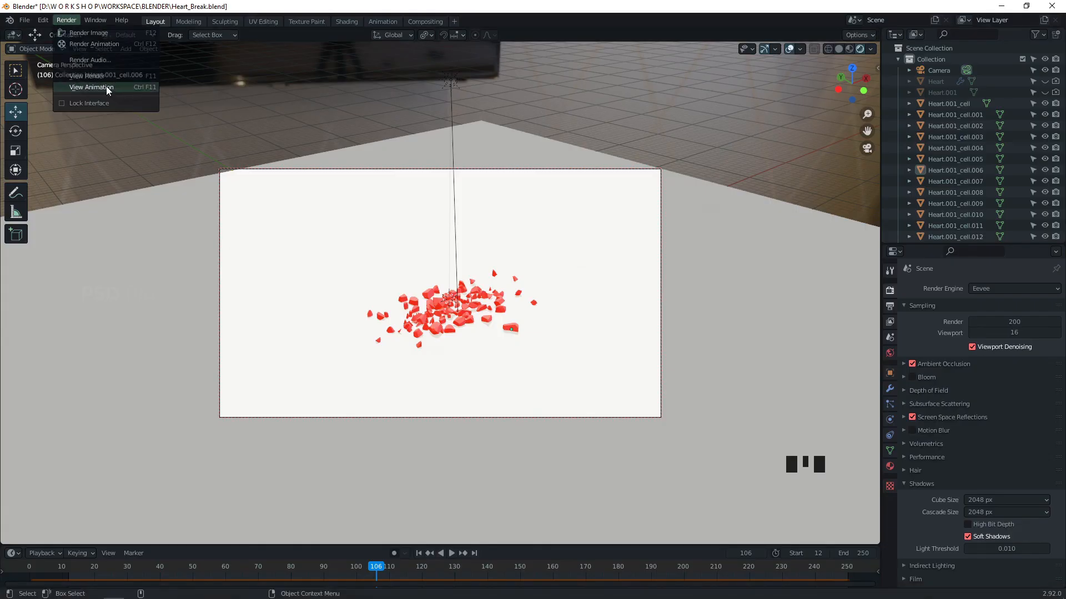
pyautogui.click(107, 87)
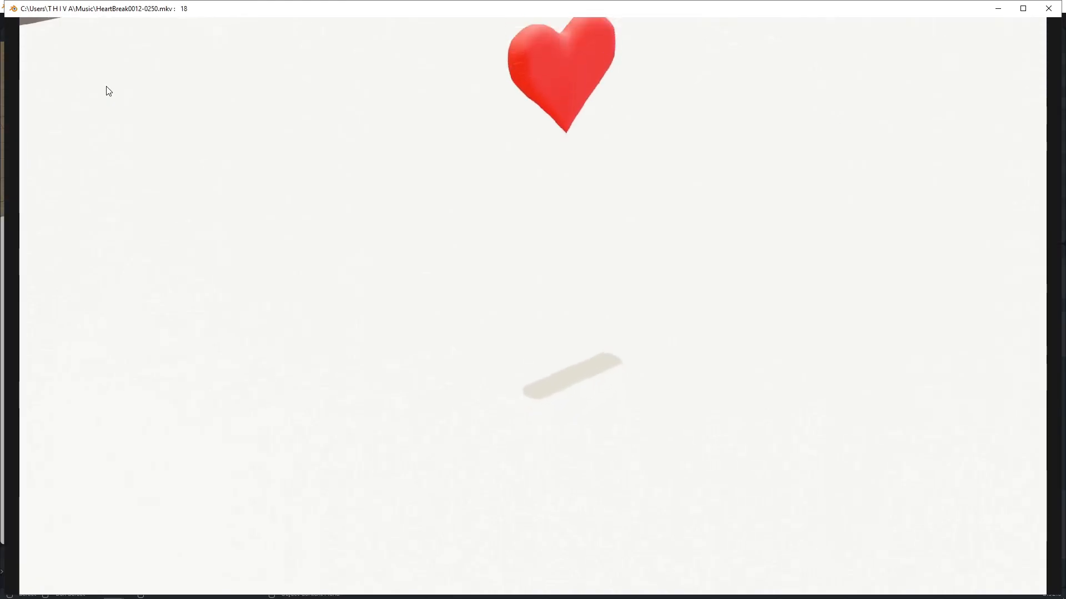